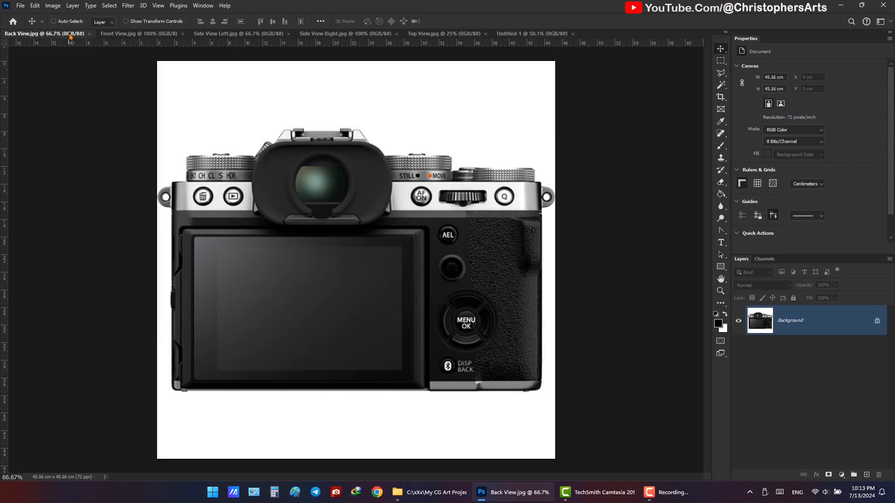
Step: Copy the back-view image into the Untitled-1 document, close Back View.jpg, and move the pasted camera up over the canvas
drag(71, 39, 88, 70)
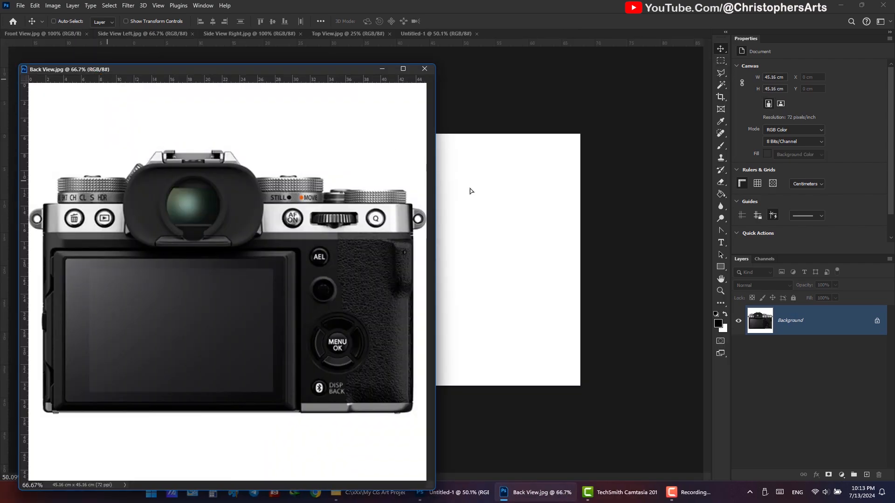
drag(470, 189, 470, 188)
click(425, 69)
drag(377, 258, 373, 226)
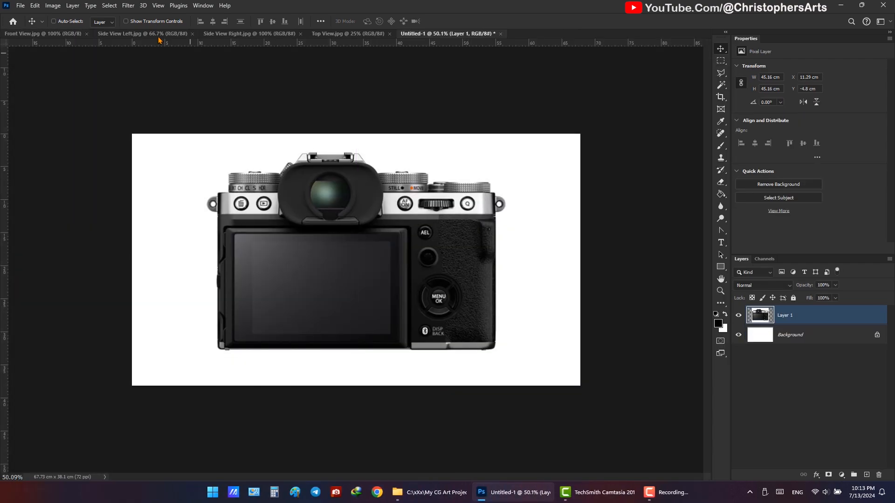
Step: Turn off snapping and reposition the back-view layer at about X 11.92 cm, Y -5.29 cm
click(144, 22)
click(158, 5)
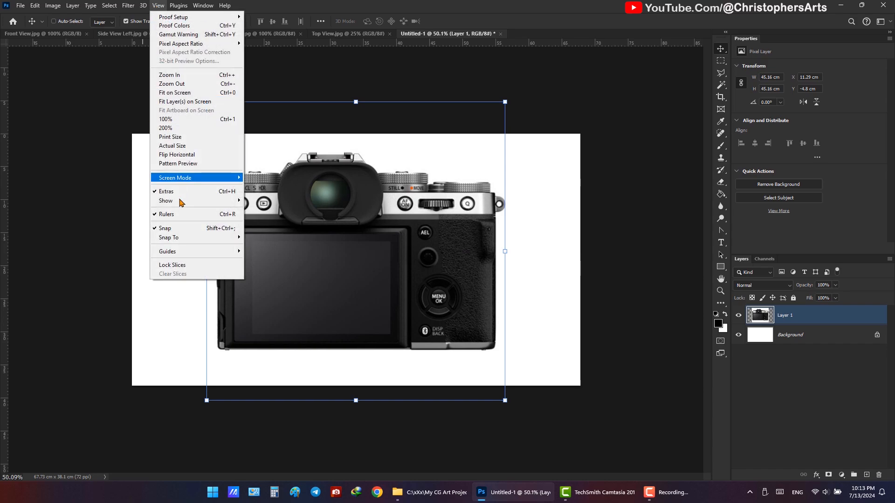
click(189, 225)
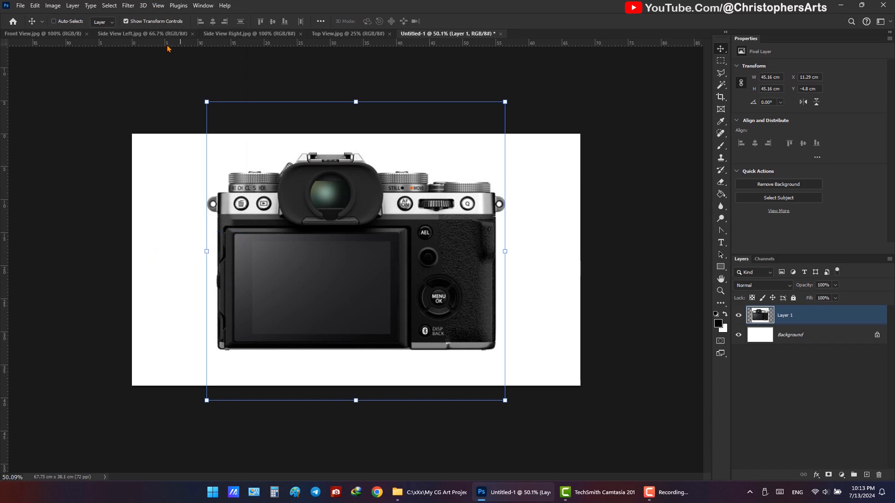
click(126, 21)
drag(277, 211, 288, 208)
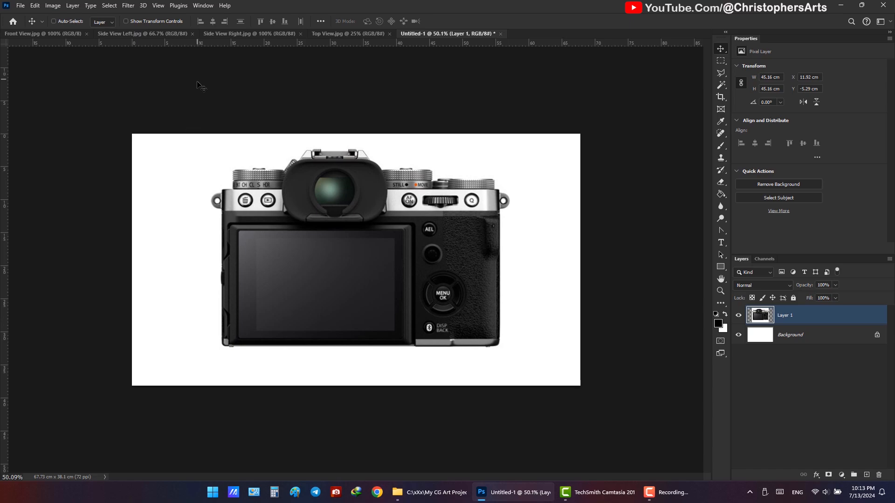
Step: Hide Layer 1, turn snapping on, and place a vertical and a horizontal guide through the canvas centre
click(738, 317)
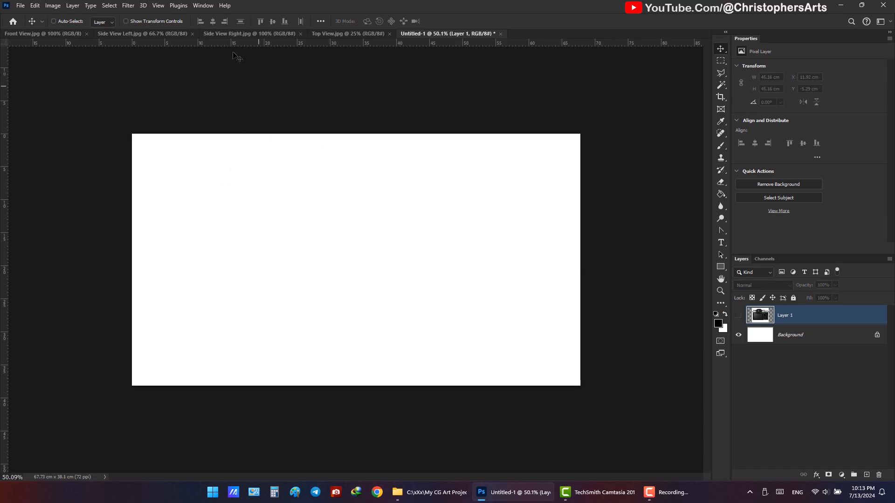
click(158, 5)
click(167, 229)
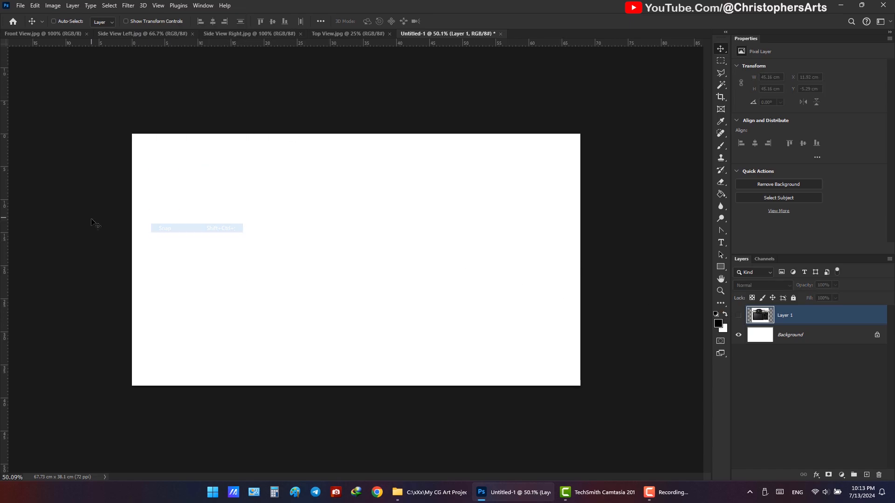
right_click(4, 224)
click(36, 248)
drag(5, 244, 355, 245)
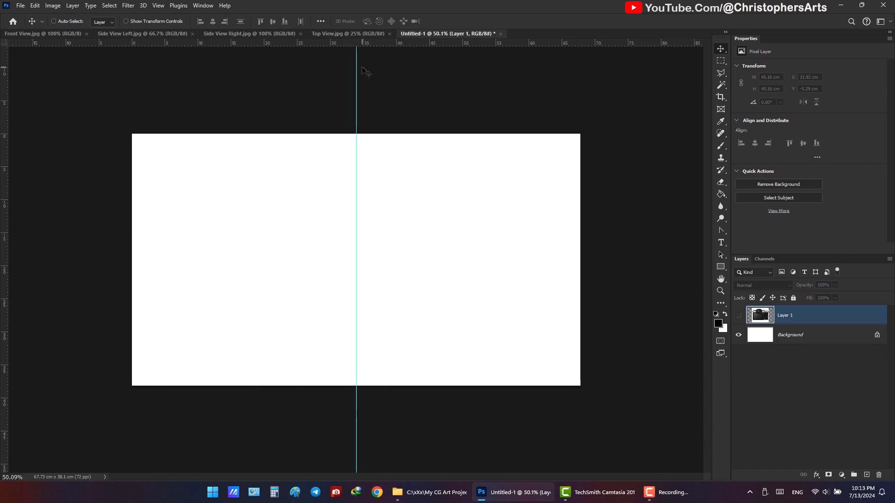
drag(373, 46, 409, 255)
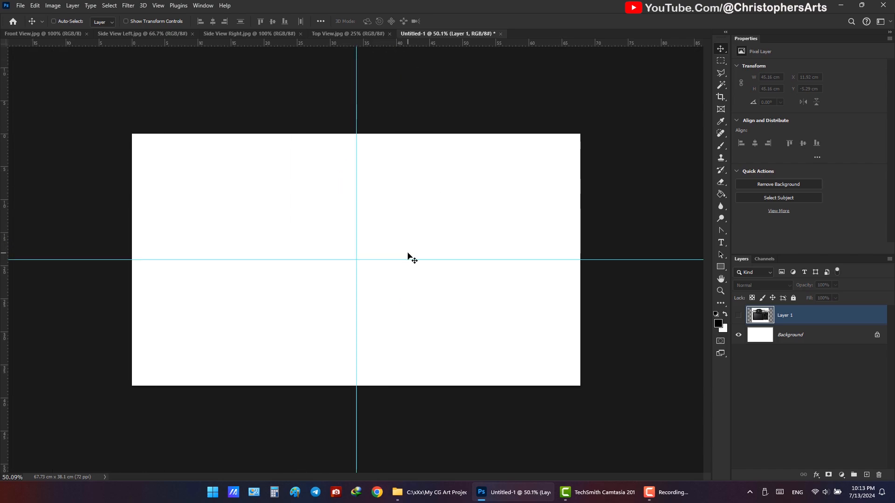
Step: Show Layer 1, turn snapping off, and move the back view to about X 12.7 cm, Y -5.22 cm
click(738, 315)
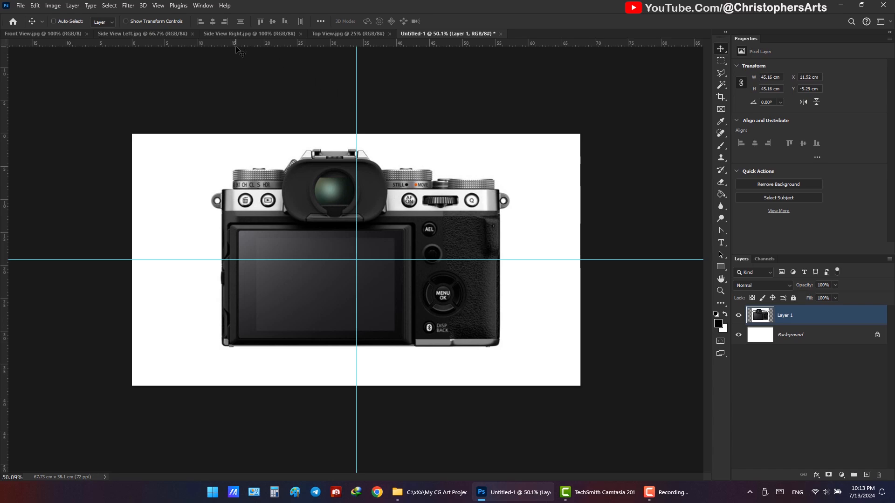
click(159, 6)
click(196, 229)
drag(406, 239, 409, 237)
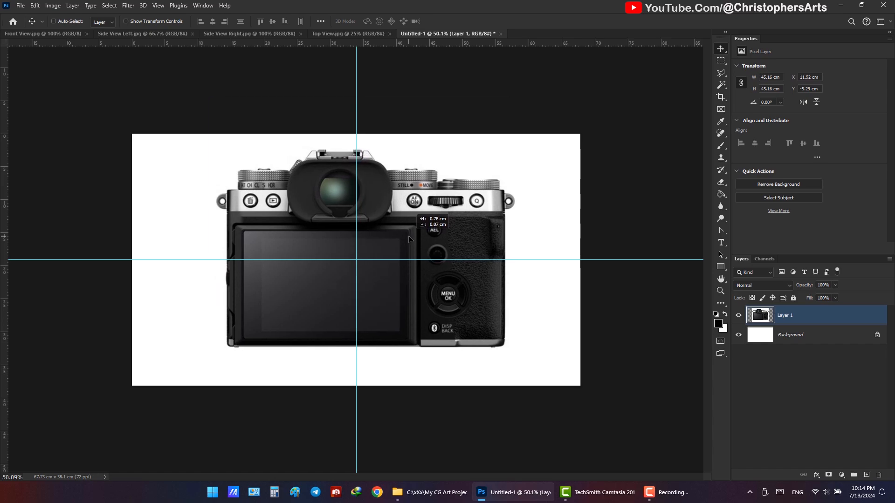
Step: Place guides along the bottom, top, left and right edges of the back-view camera body
drag(410, 43, 413, 349)
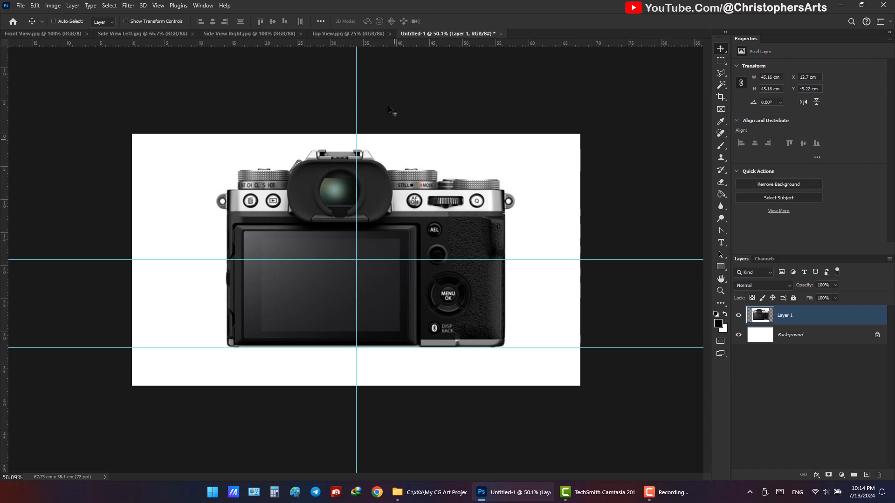
drag(377, 46, 382, 149)
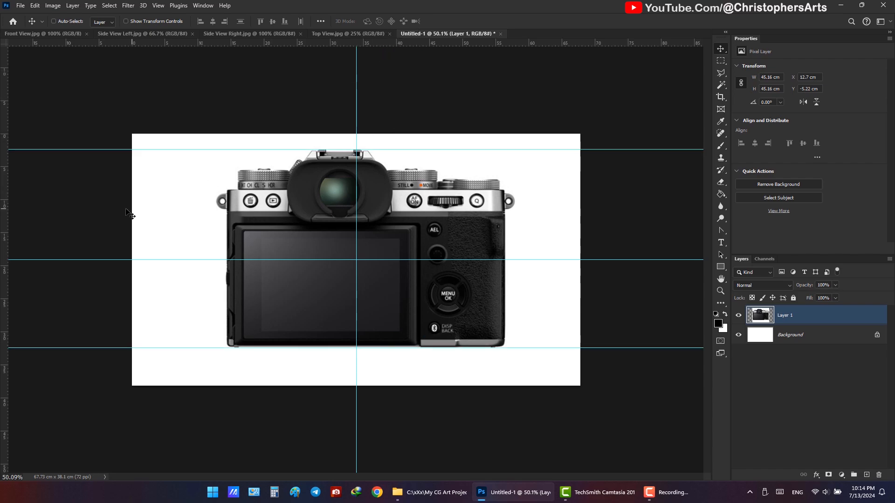
drag(6, 222, 226, 222)
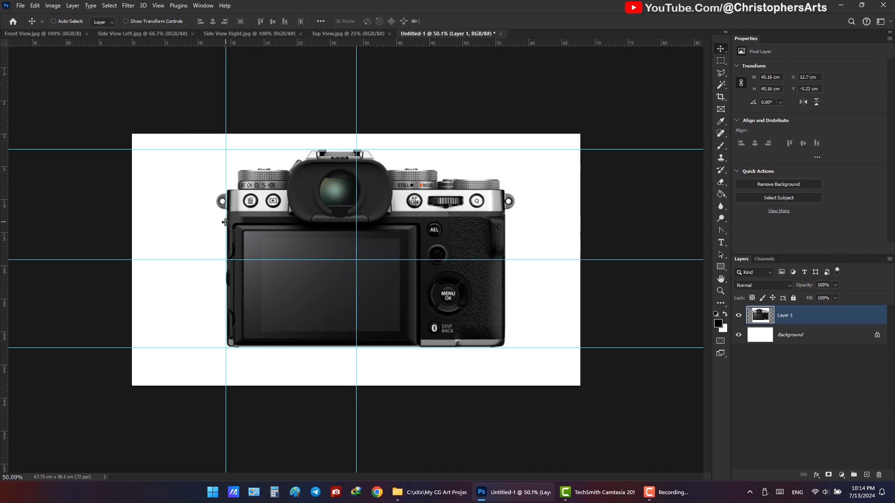
drag(6, 226, 506, 243)
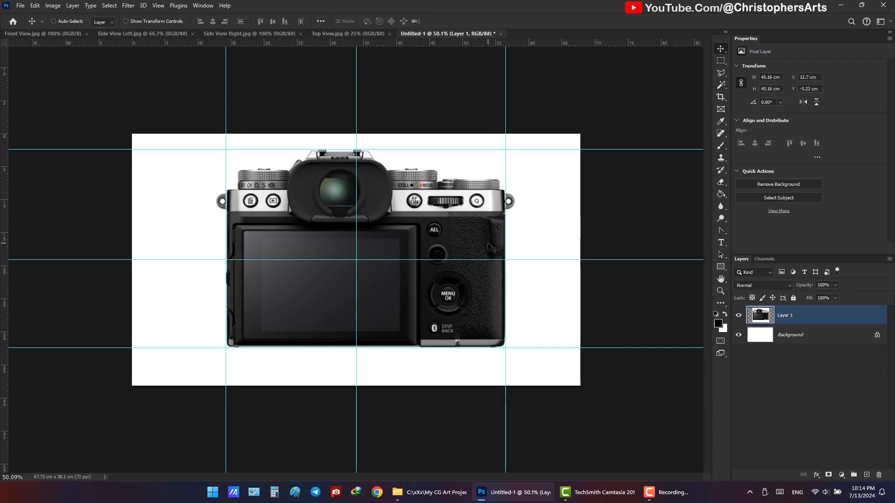
Step: Copy the Front View.jpg image into Untitled-1 as a new layer and close the source file
click(72, 36)
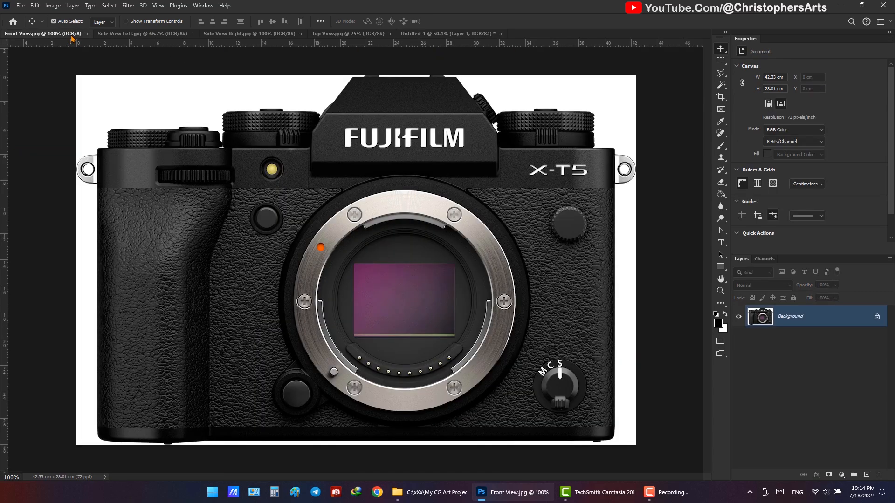
click(86, 33)
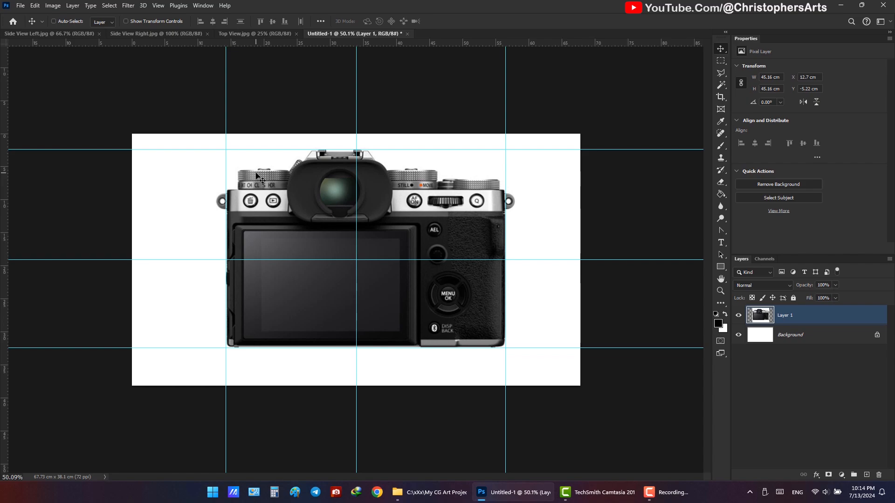
key(ctrl+v)
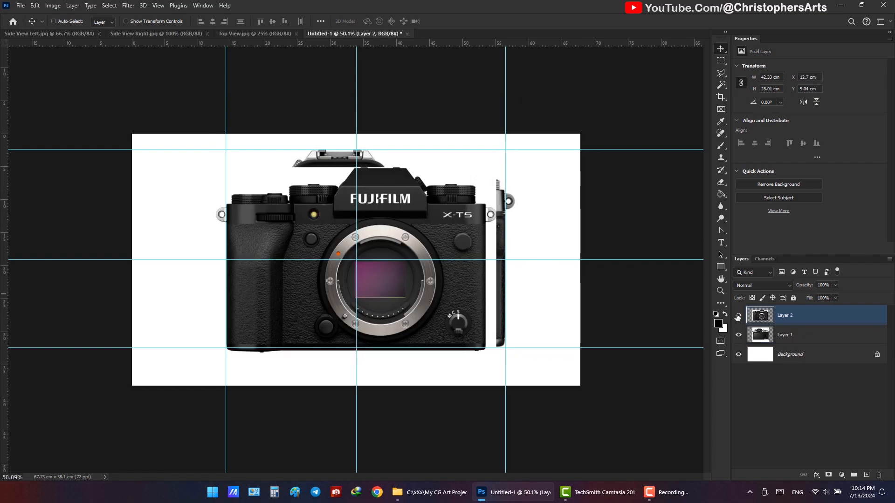
Step: Rename the front-view layer Front and the back-view layer Back
double_click(782, 316)
key(Return)
double_click(808, 336)
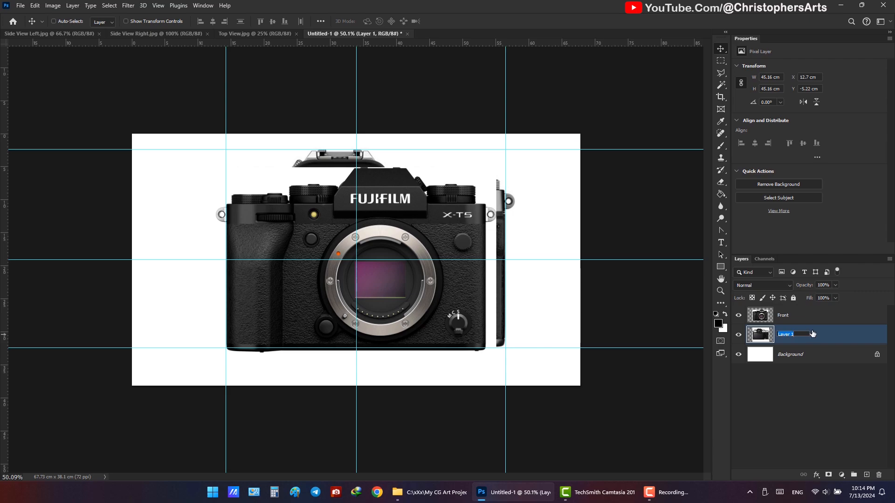
text(Back)
key(Return)
Step: Lower the Front layer's opacity to 78% and move it up to overlap the back-view camera
click(811, 310)
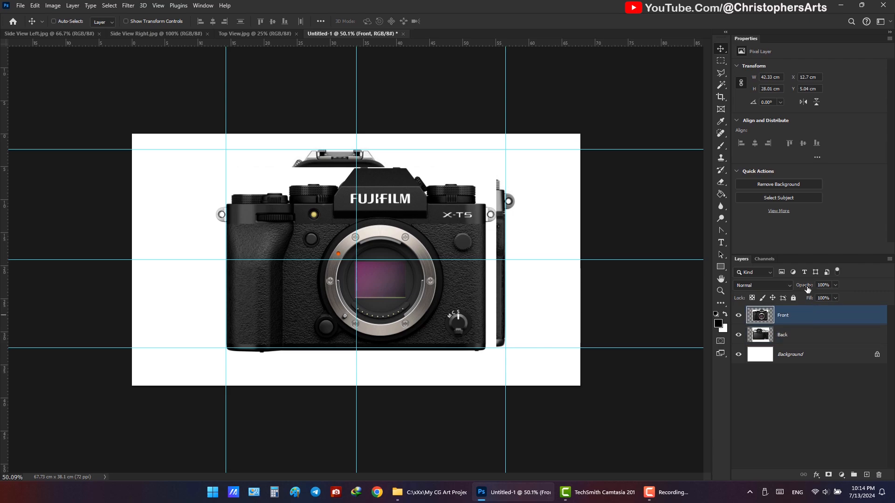
drag(808, 290, 798, 289)
drag(469, 239, 469, 225)
Step: Scale the Front layer to about 45.05 × 29.81 cm to match the back view, and restore its opacity to 100%
key(ctrl+t)
drag(496, 338, 514, 353)
drag(217, 154, 215, 151)
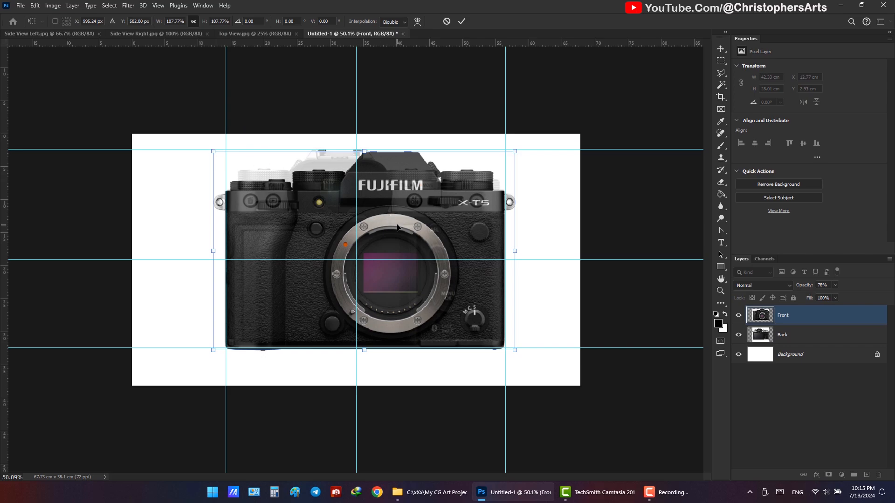
drag(398, 225, 442, 200)
drag(213, 148, 217, 149)
key(Return)
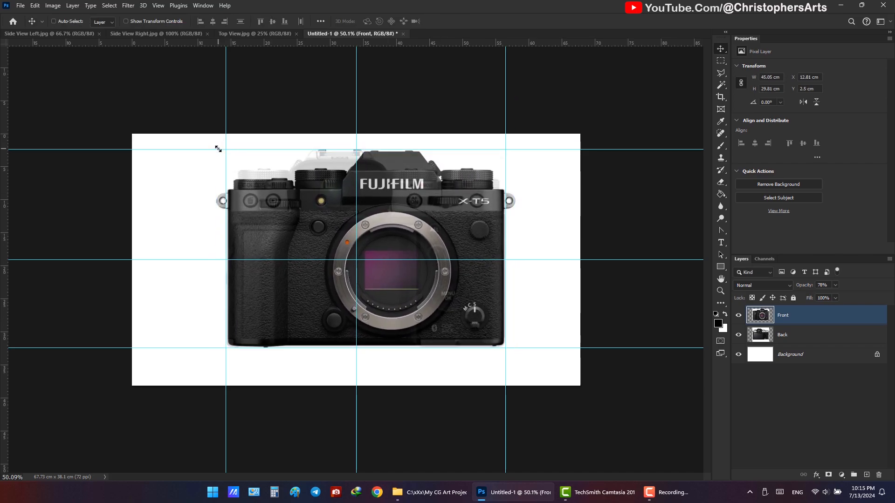
drag(795, 286, 843, 289)
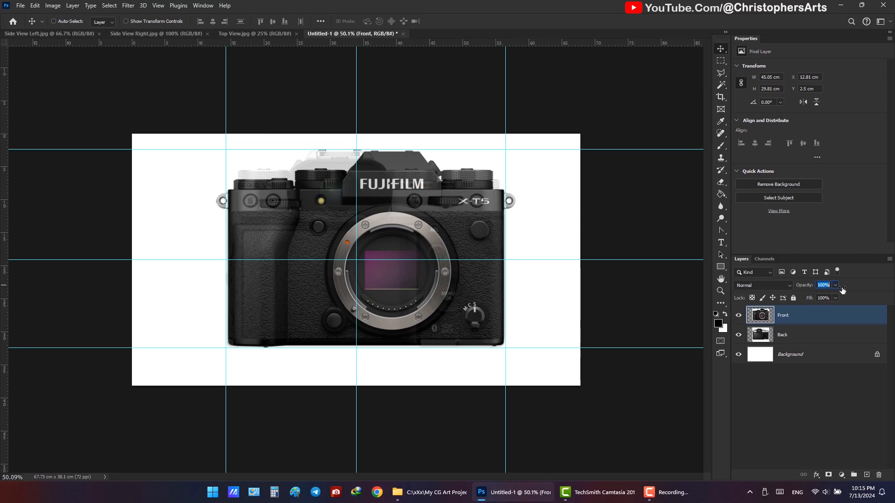
Step: Compare Front with Back, and enlarge Front to about 45.68 × 30.23 cm so the camera body meets both side guides
click(88, 38)
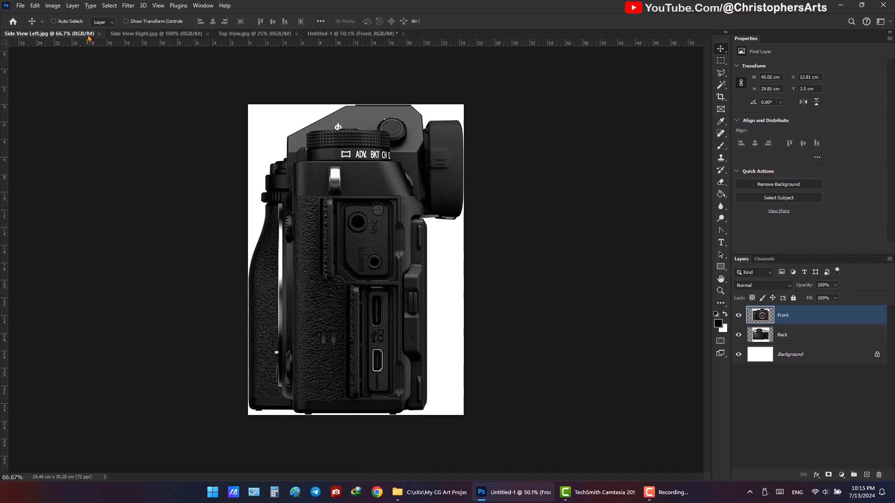
click(342, 35)
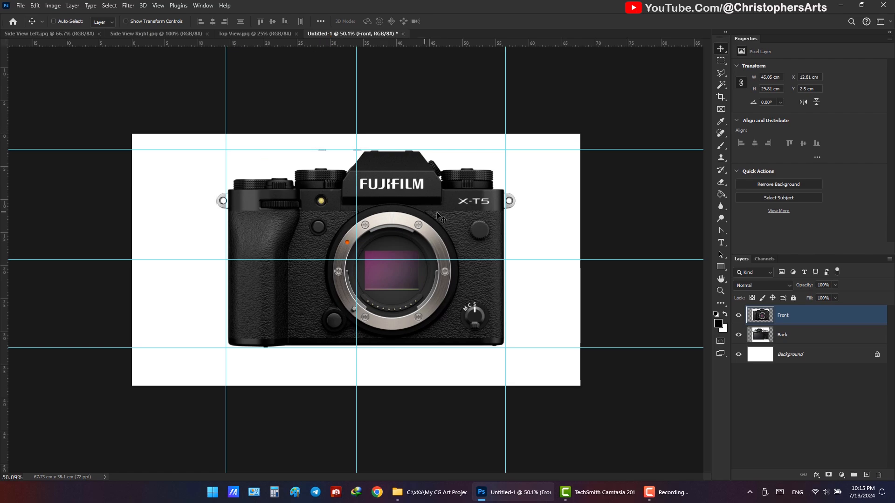
click(739, 316)
click(739, 316)
key(ctrl+t)
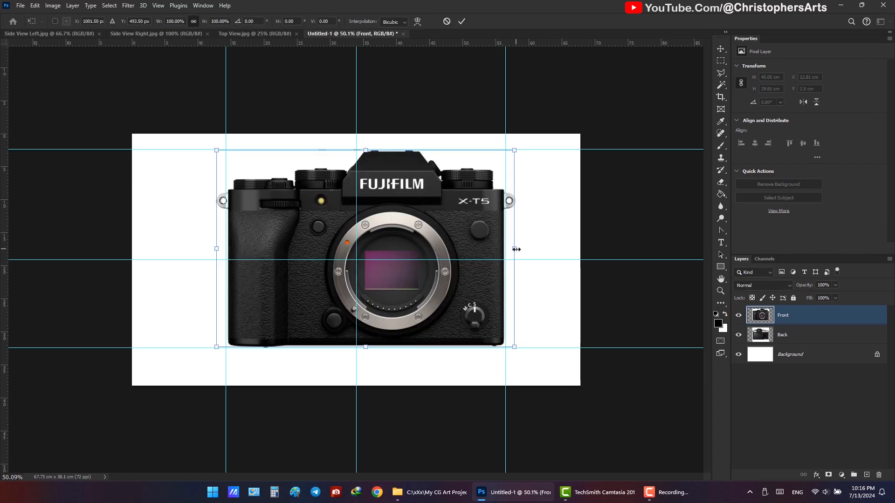
drag(516, 249, 518, 249)
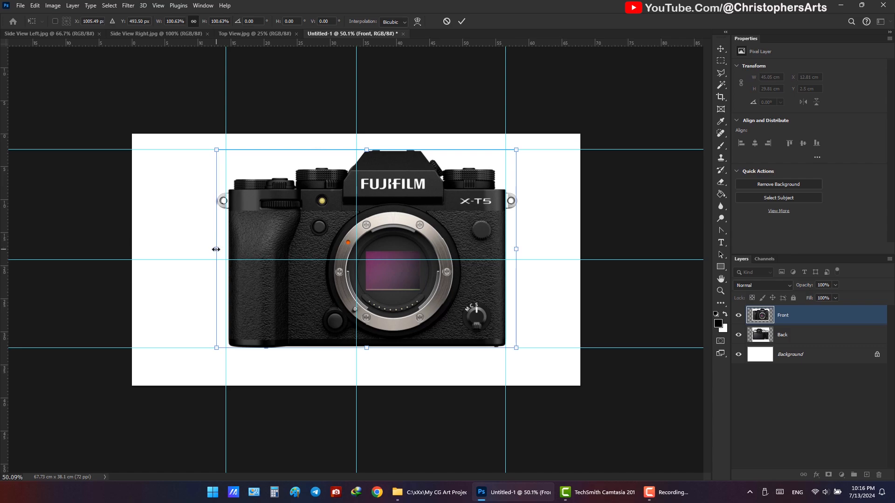
drag(216, 250, 214, 249)
key(Return)
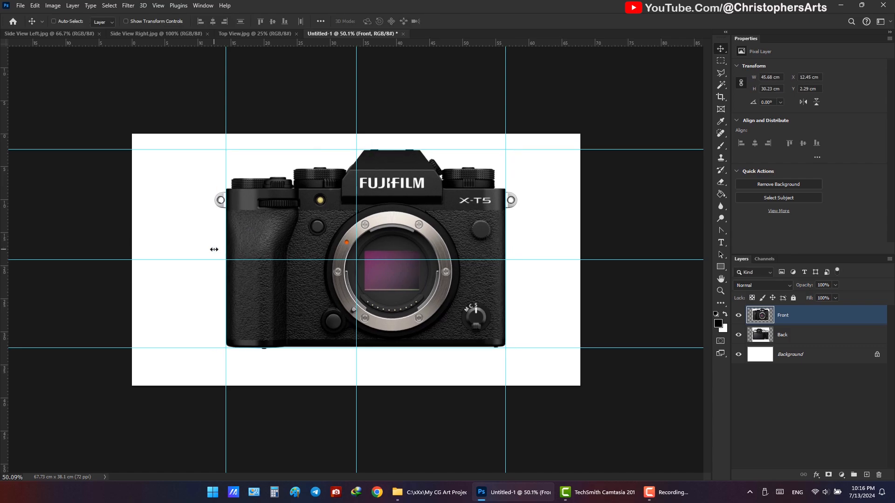
Step: Copy the Side View Left.jpg image into Untitled-1, close its file, and move it up so its base nears the bottom guide
click(81, 36)
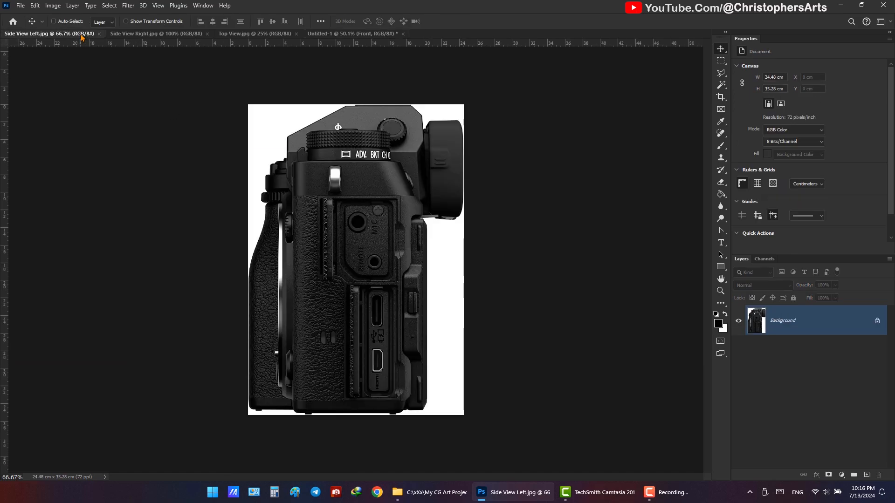
drag(82, 36, 105, 77)
drag(149, 142, 323, 200)
click(251, 77)
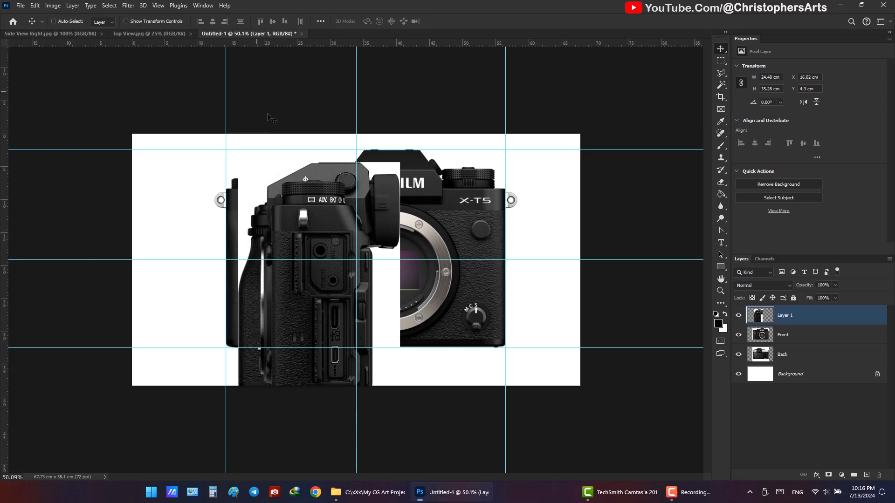
drag(366, 302, 428, 250)
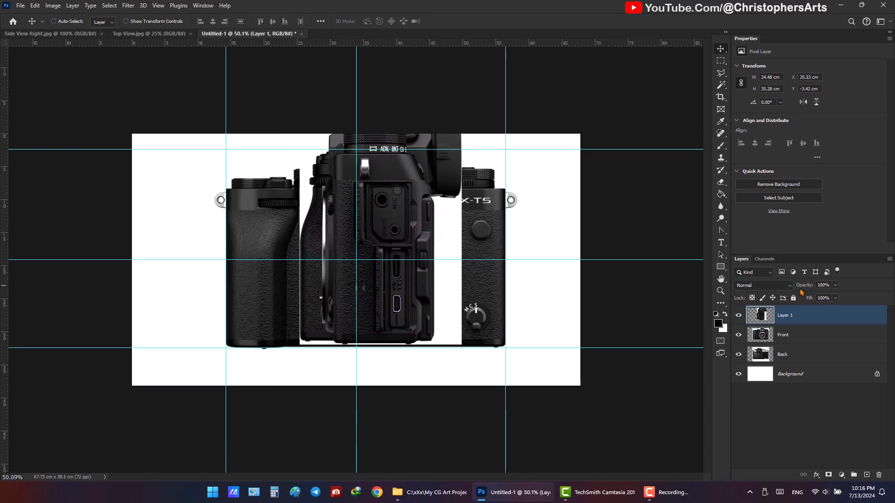
Step: Lower the side-view layer's opacity to 83% and rename the layer Left
drag(802, 285, 794, 286)
double_click(785, 317)
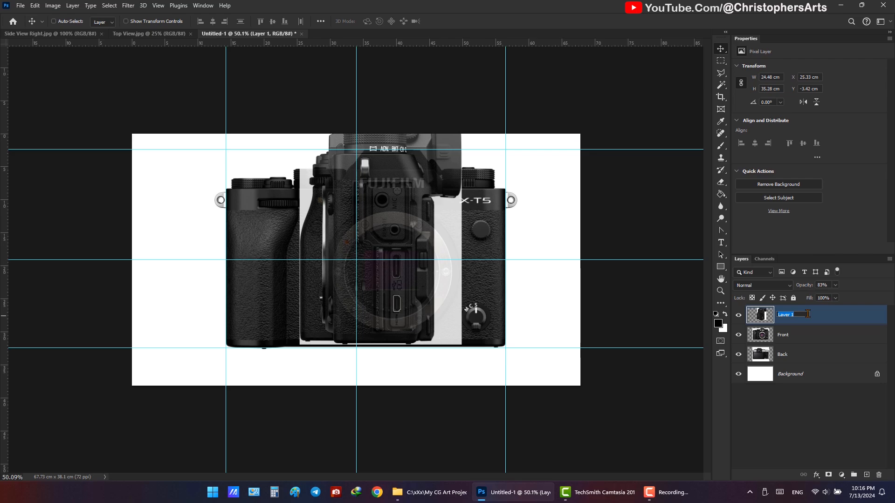
key(Return)
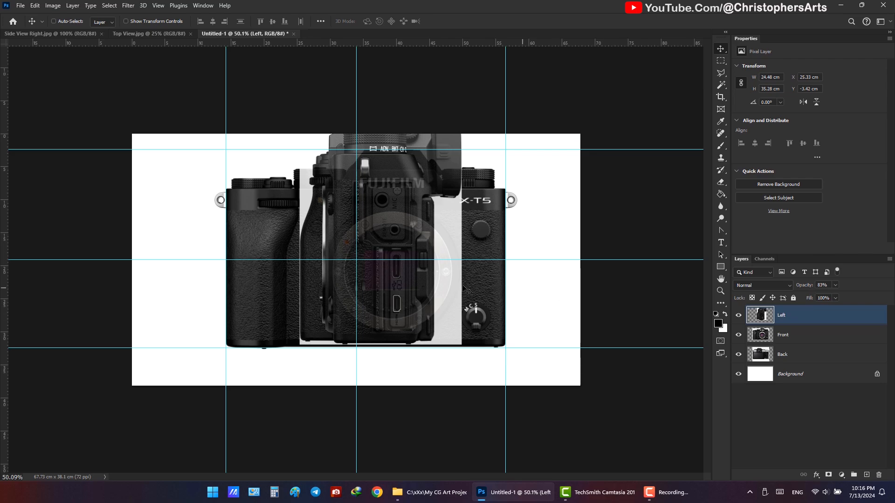
Step: Reduce the Left layer's opacity to 67% and move it to about X 22.44 cm, Y -2.72 cm, with its base on the bottom guide
drag(447, 295, 423, 300)
drag(807, 285, 800, 288)
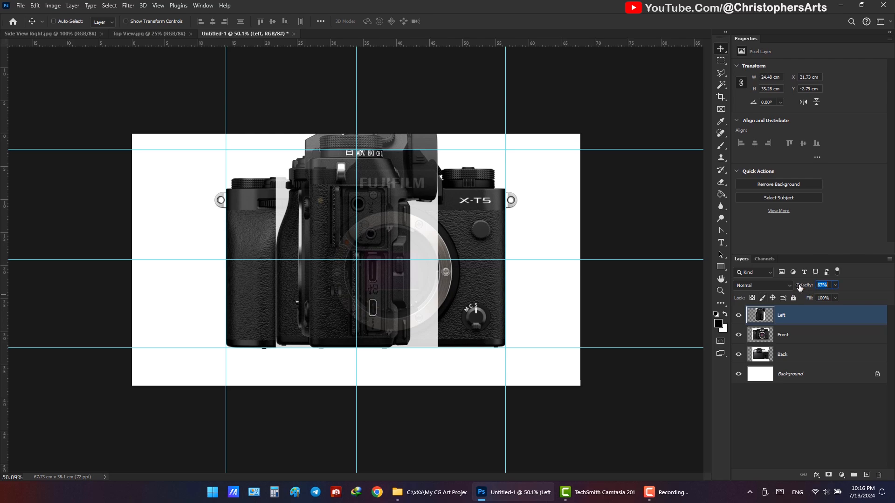
drag(402, 309, 406, 308)
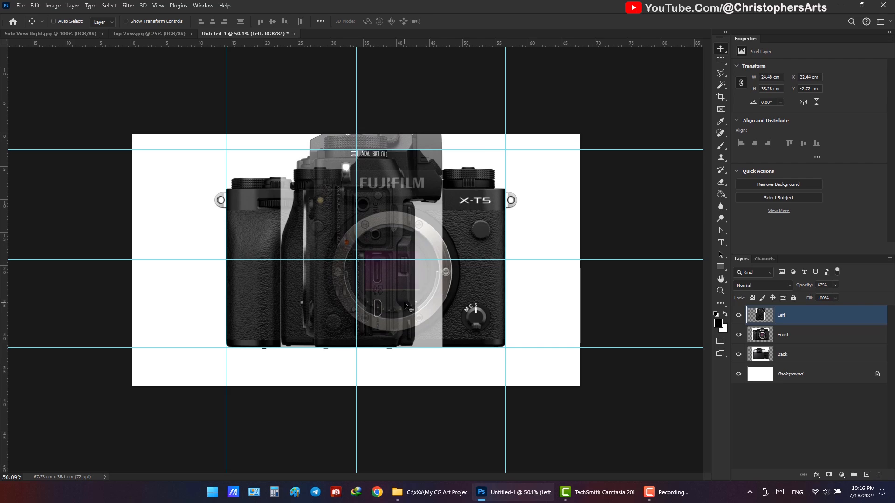
Step: Scale the Left layer down to about 20.67 × 29.74 cm so the camera fits between the upper and lower guides
scroll(370, 258, down, 3)
scroll(364, 269, up, 2)
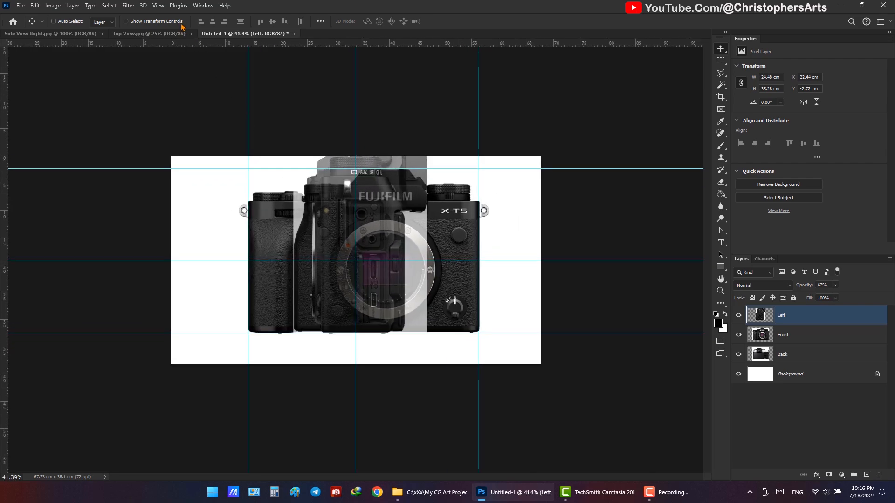
mouse_move(360, 140)
mouse_down()
mouse_move(373, 120)
mouse_move(373, 136)
mouse_up()
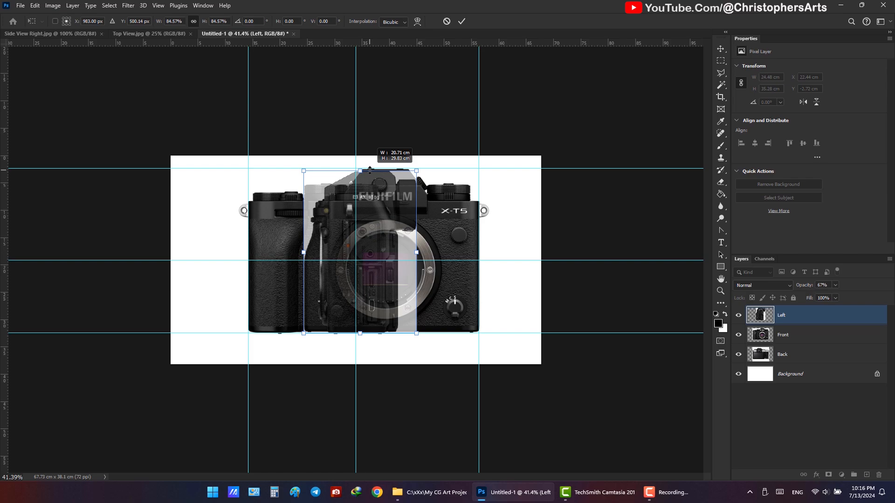
drag(370, 170, 369, 171)
key(Return)
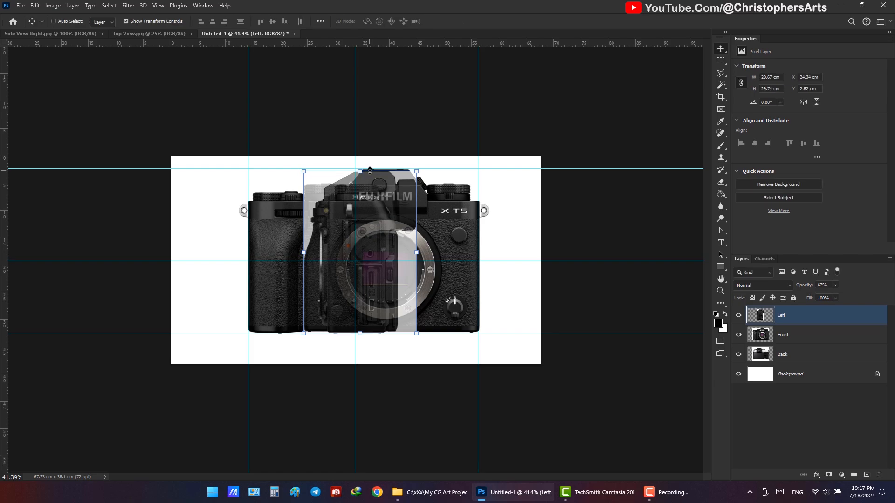
Step: Restore the Left layer's opacity to 100%
click(792, 356)
click(787, 315)
drag(807, 286, 848, 294)
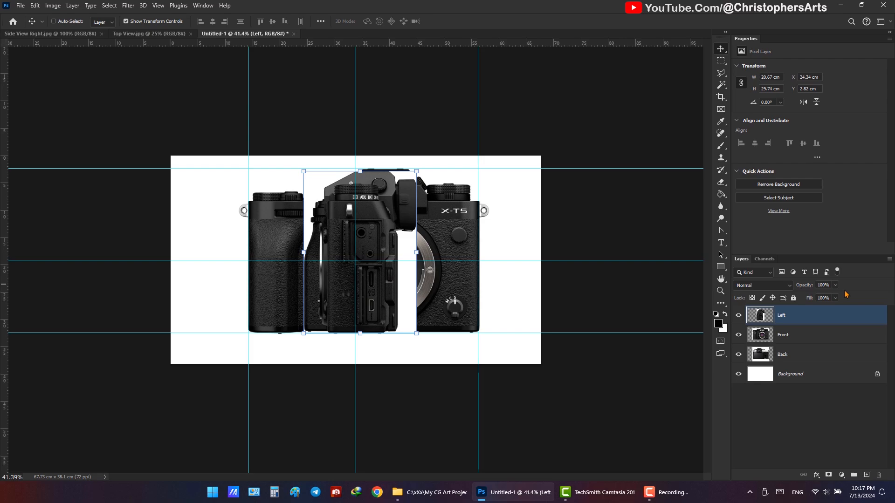
Step: Nudge the Left layer sideways to X 23.57 cm so it is centred on the middle vertical guide
scroll(399, 283, up, 3)
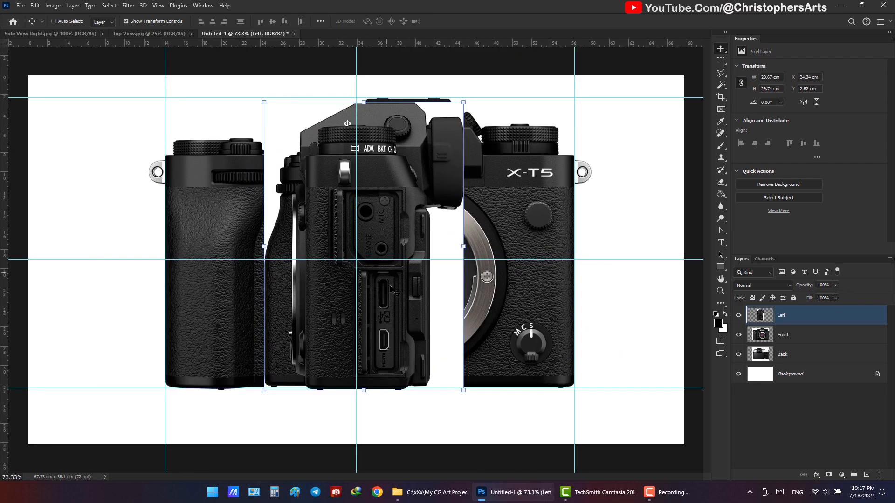
key(Left)
key(Left)
key(Left)
key(Left)
key(Left)
key(Left)
key(Left)
key(Left)
key(Left)
key(Left)
key(Left)
key(Left)
key(Left)
key(Left)
key(Left)
key(Left)
key(Left)
key(Left)
key(Left)
key(Left)
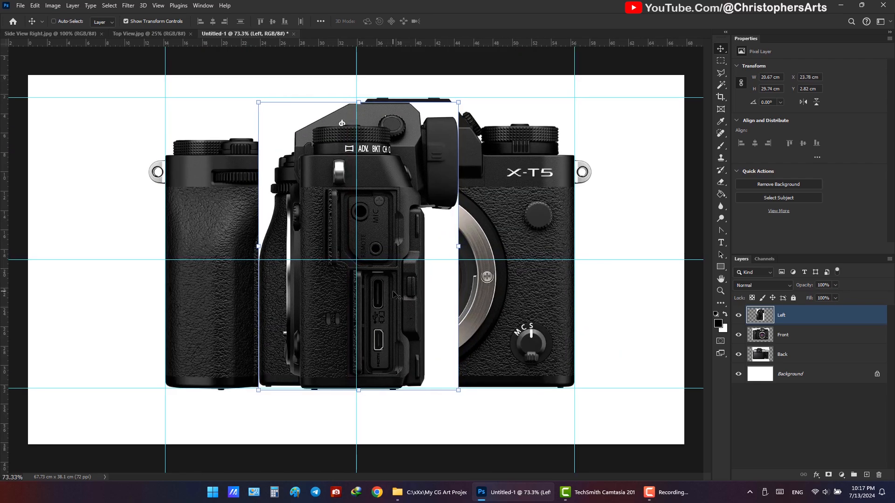
key(Left)
key(Left)
key(ctrl+minus)
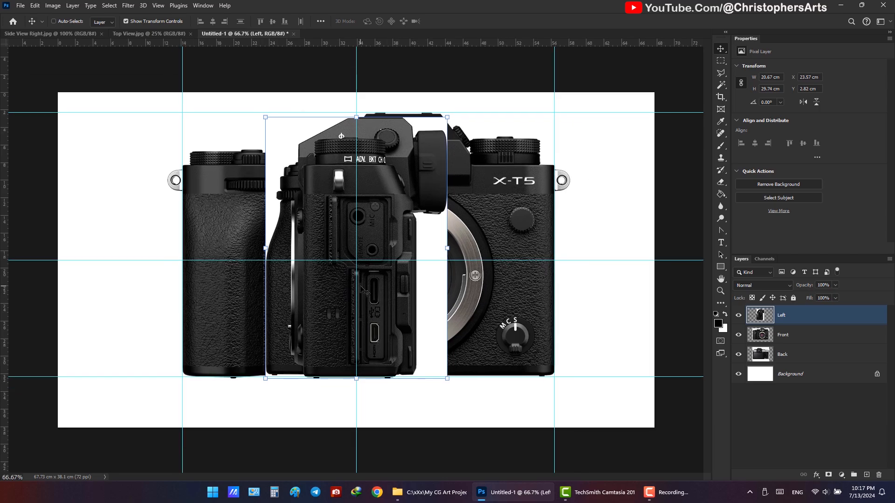
Step: Save the document as a Photoshop file named Camera Views in the project's Ref\01 folder
click(21, 5)
click(51, 120)
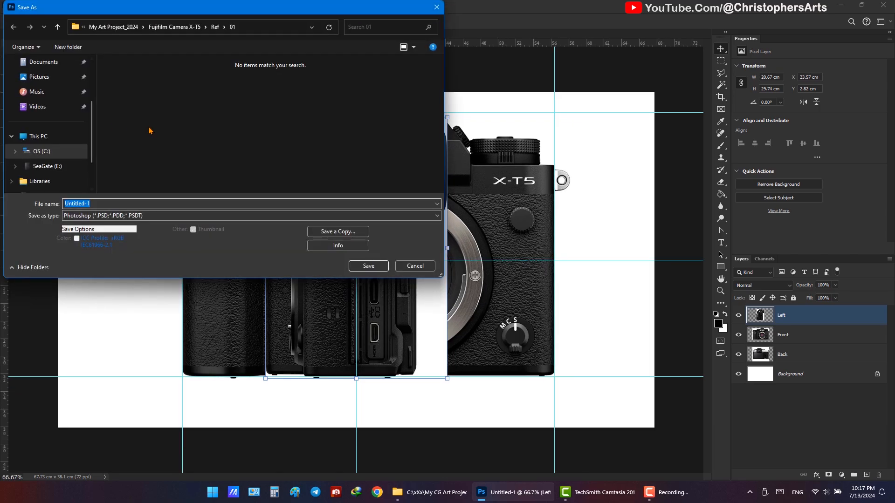
text(Camera Views)
click(369, 265)
key(Return)
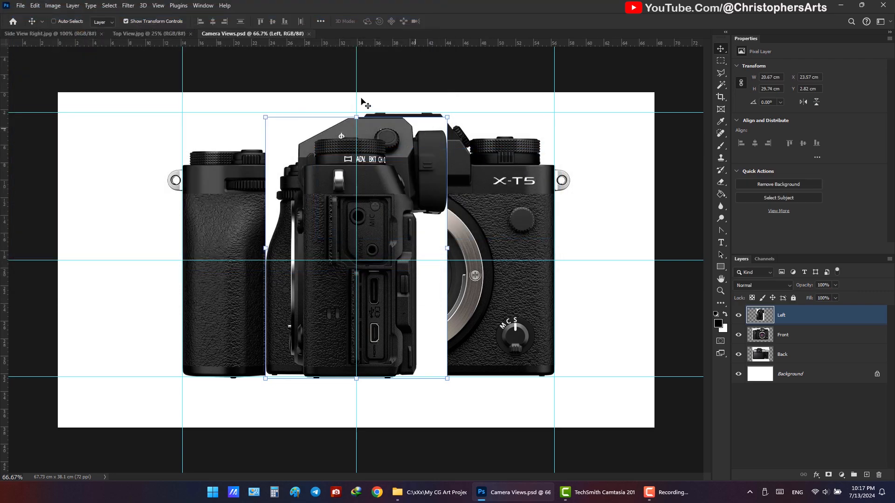
Step: Copy the Side View Right.jpg image into Camera Views.psd as a new layer and close its source file
click(138, 37)
click(50, 33)
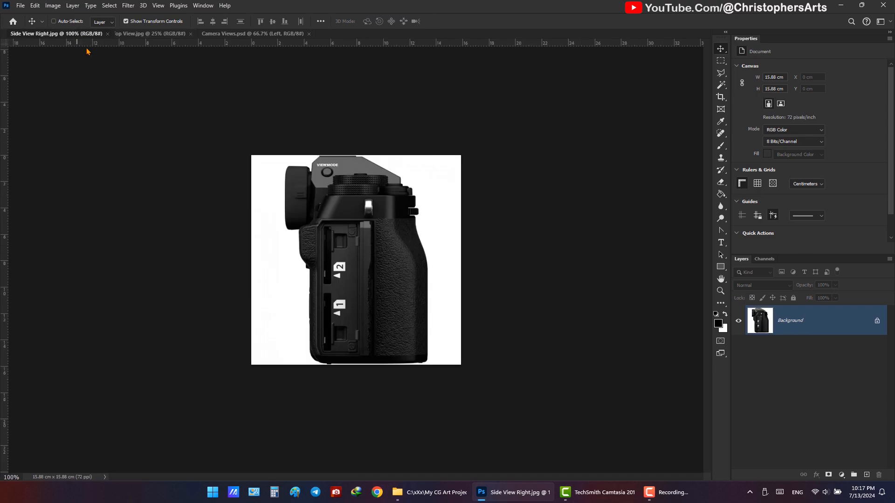
drag(50, 34, 81, 63)
drag(261, 161, 228, 142)
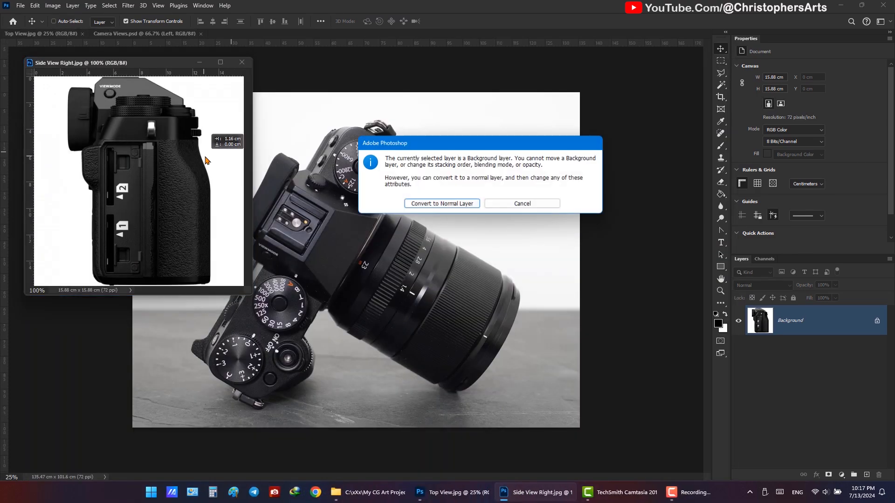
click(524, 204)
click(195, 35)
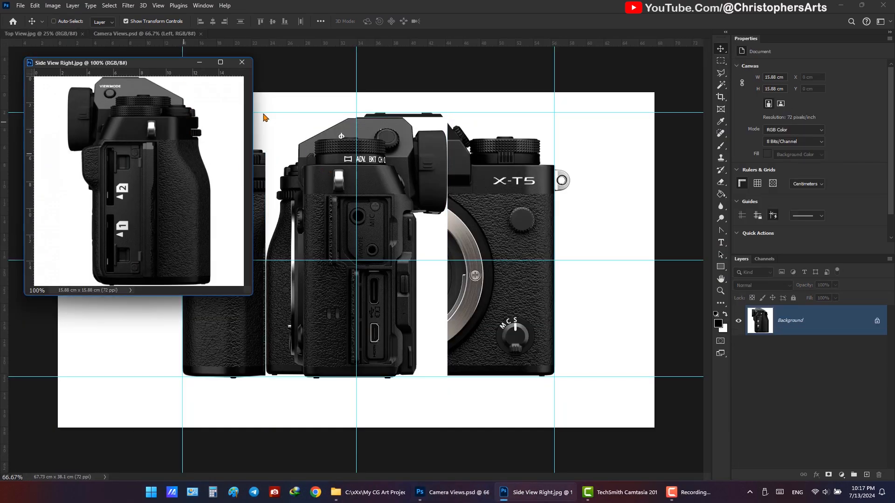
drag(324, 158, 408, 250)
click(242, 62)
Step: Lower the new side-view layer's opacity to 32% and enlarge it to about 30.37 × 30.37 cm between the horizontal guides
drag(803, 287, 525, 305)
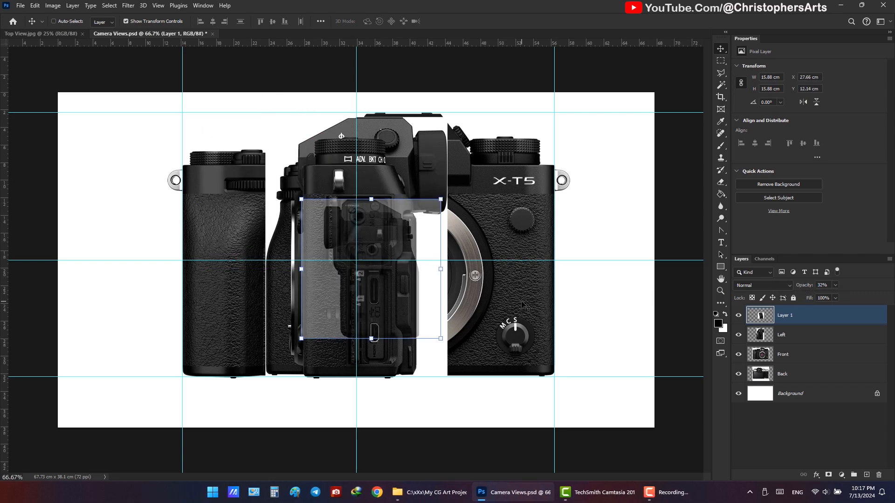
drag(375, 339, 372, 377)
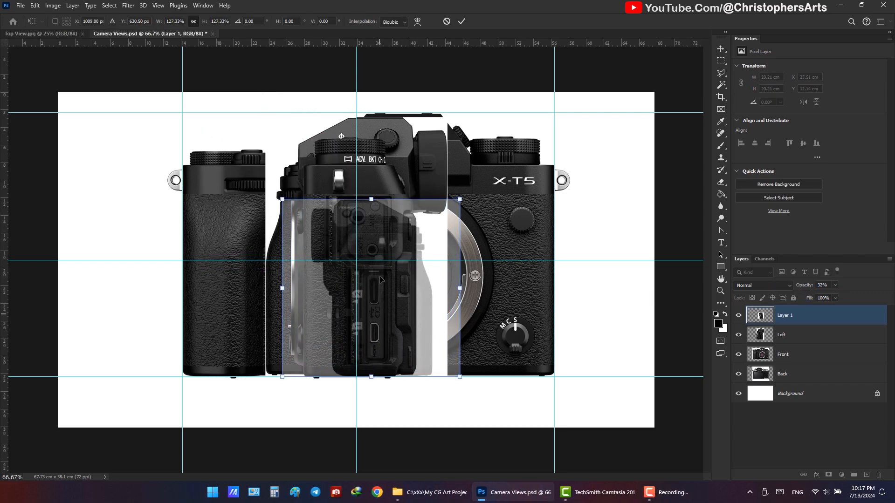
drag(373, 198, 363, 110)
key(Return)
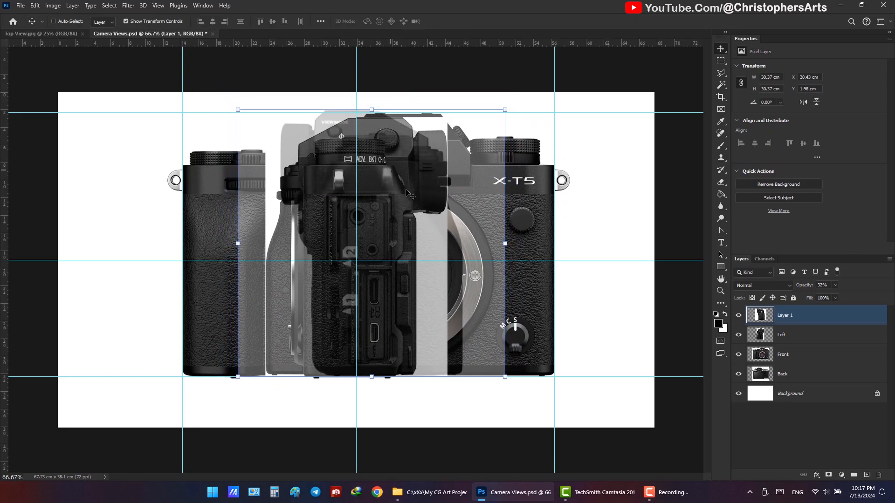
Step: Rename the new side-view layer Right
double_click(786, 315)
text(Right)
key(Return)
Step: Move the Right layer aside, set its opacity to 49%, and scale it to about 29.67 × 29.67 cm
drag(473, 237, 534, 221)
drag(806, 289, 814, 289)
mouse_move(582, 114)
mouse_down()
mouse_move(581, 93)
mouse_move(581, 115)
mouse_up()
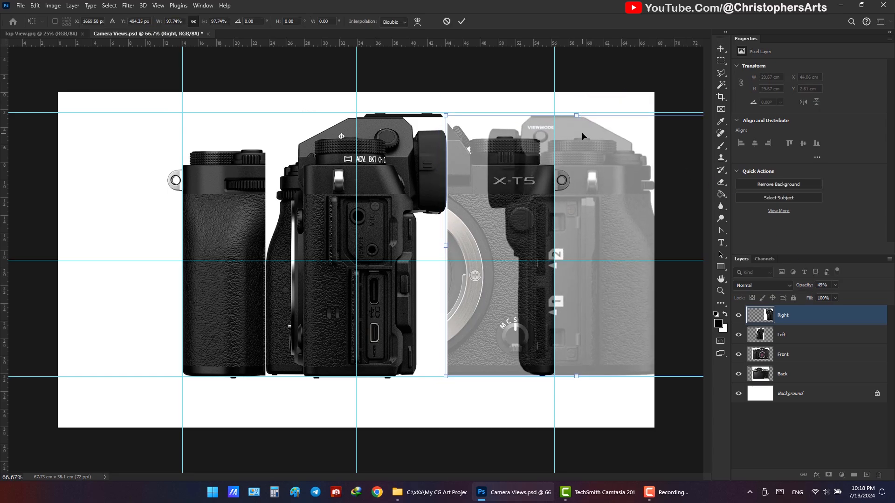
key(Return)
Step: Align the Right layer over Left at X 15.35 cm, Y 2.36 cm, scaled to about 30.09 × 30.09 cm with 100% opacity, keeping all layers visible
drag(602, 194, 408, 229)
drag(382, 194, 382, 270)
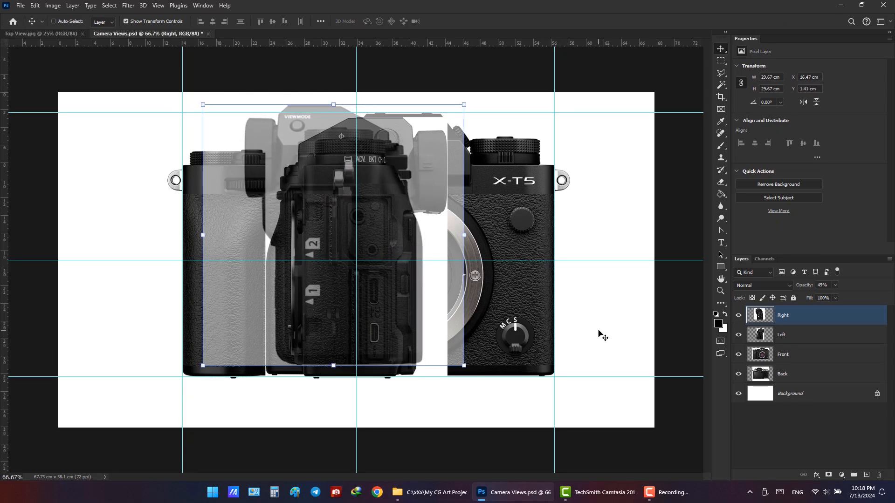
click(739, 355)
drag(420, 319, 386, 325)
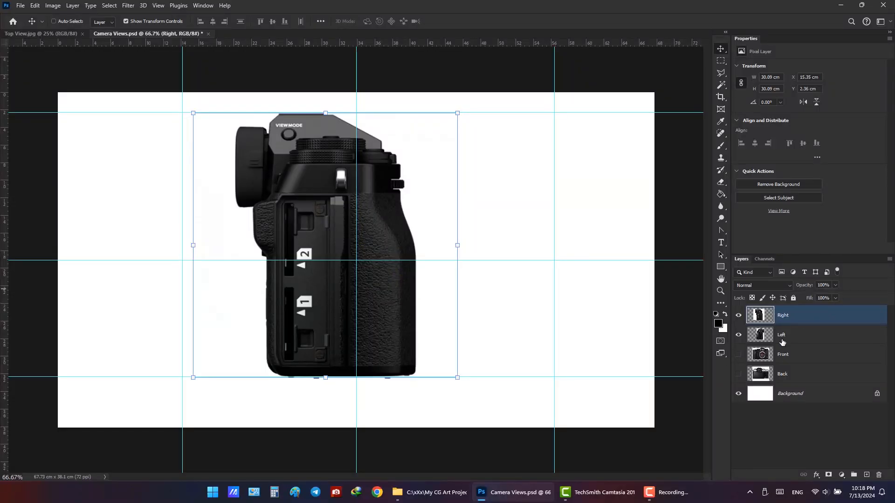
click(738, 374)
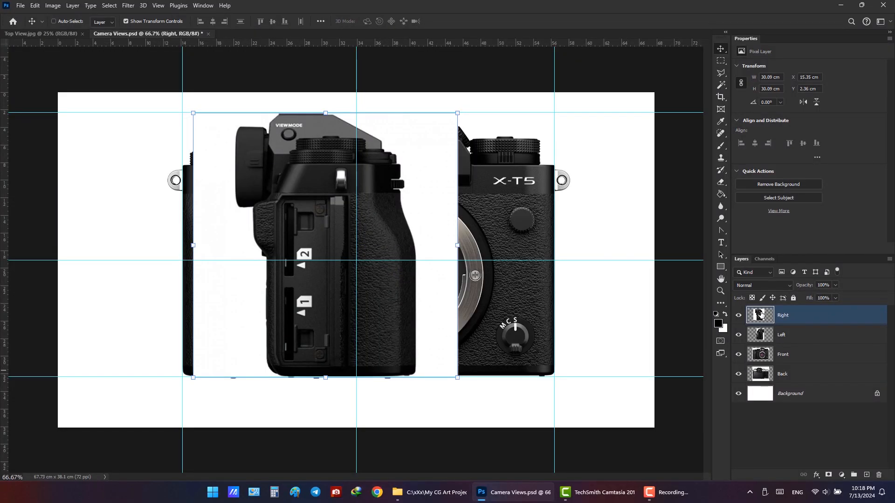
Step: Copy the Top View.jpg image into Camera Views.psd as a new layer and close its source file
click(721, 279)
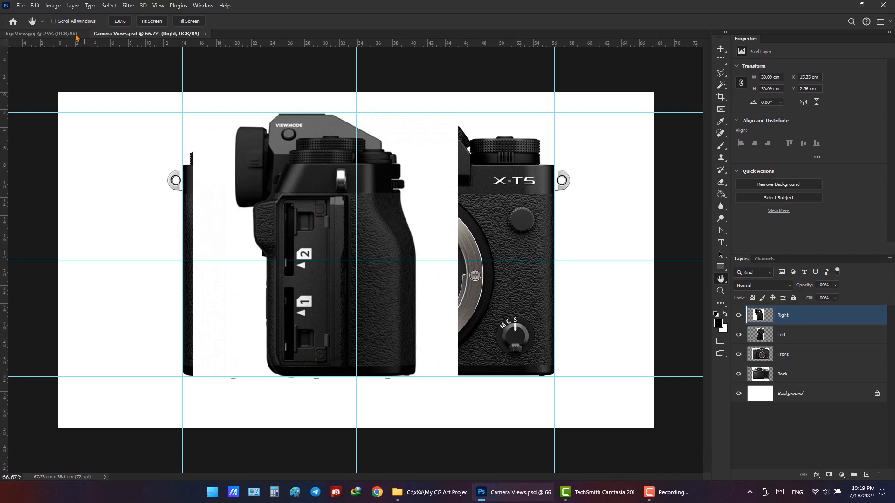
drag(76, 37, 95, 79)
click(721, 49)
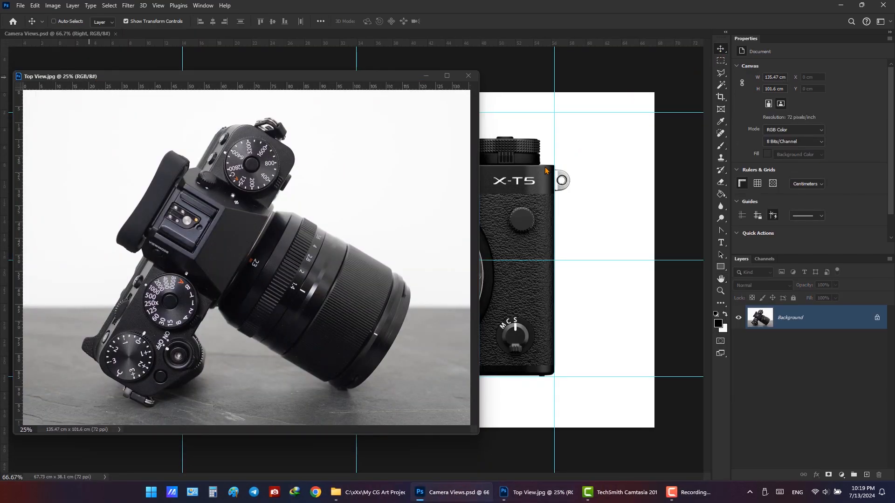
drag(327, 210, 517, 210)
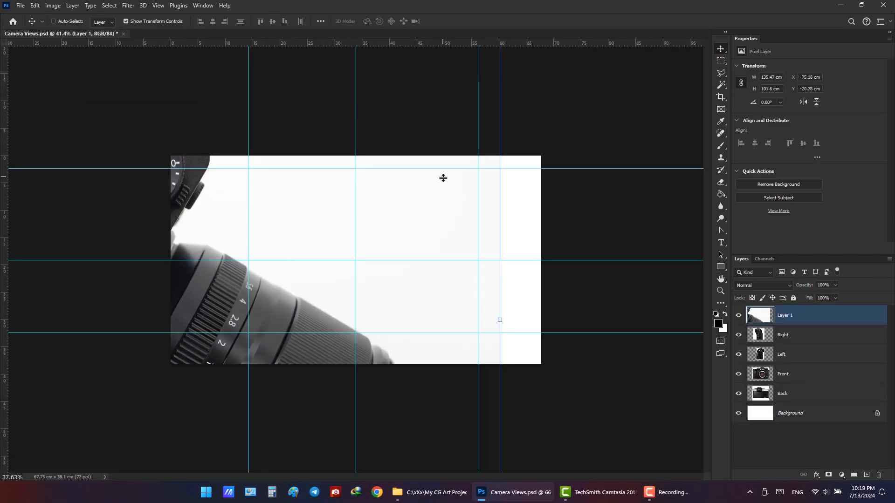
Step: Move the oversized top-view layer over the canvas and scale it down to about 34.70%
scroll(444, 178, down, 9)
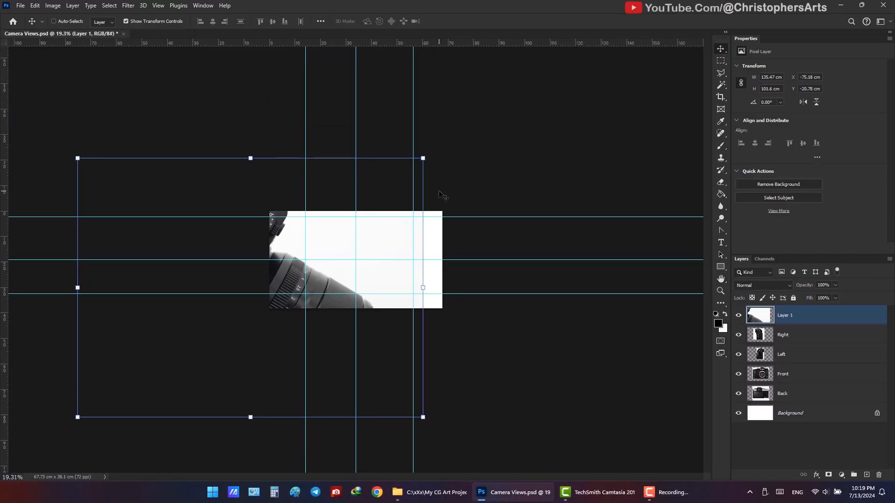
drag(260, 168, 264, 226)
drag(299, 257, 390, 195)
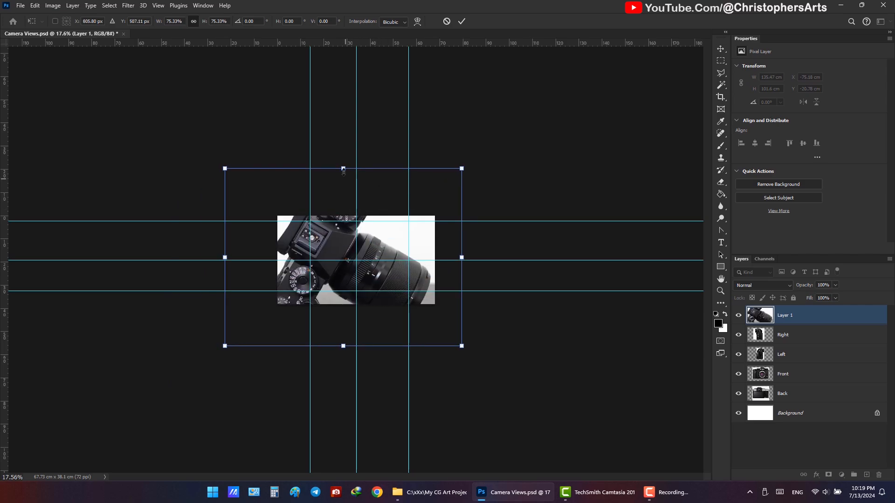
drag(343, 169, 342, 221)
scroll(343, 263, up, 8)
drag(331, 444, 343, 350)
scroll(348, 307, up, 4)
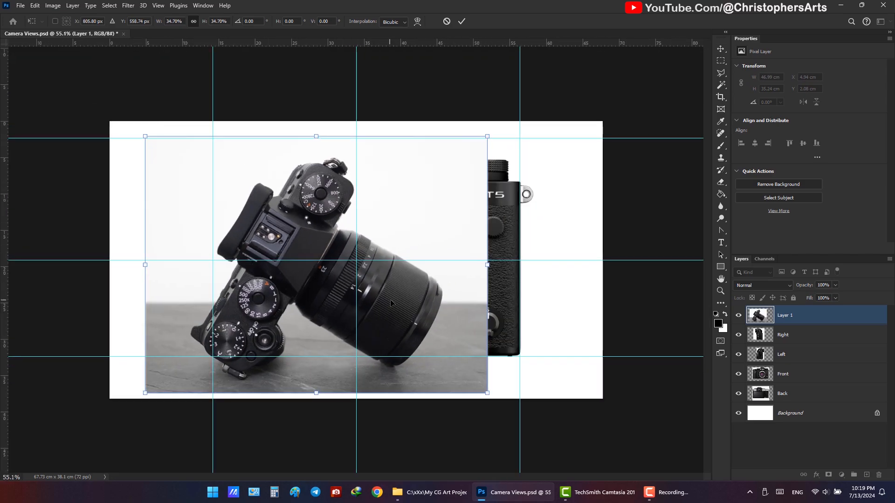
Step: Centre the top-view layer and enlarge it to about 55.77 × 41.87 cm at X 7.27 cm, Y -2.15 cm
drag(391, 303, 439, 300)
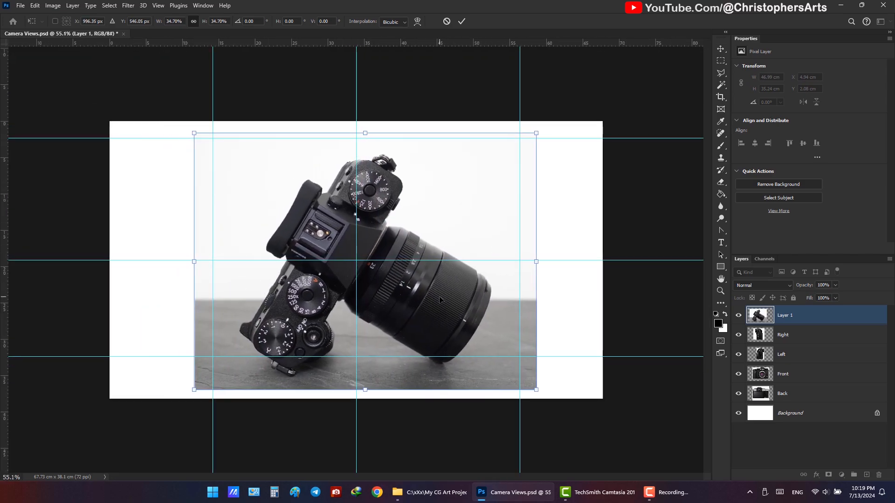
drag(365, 133, 365, 105)
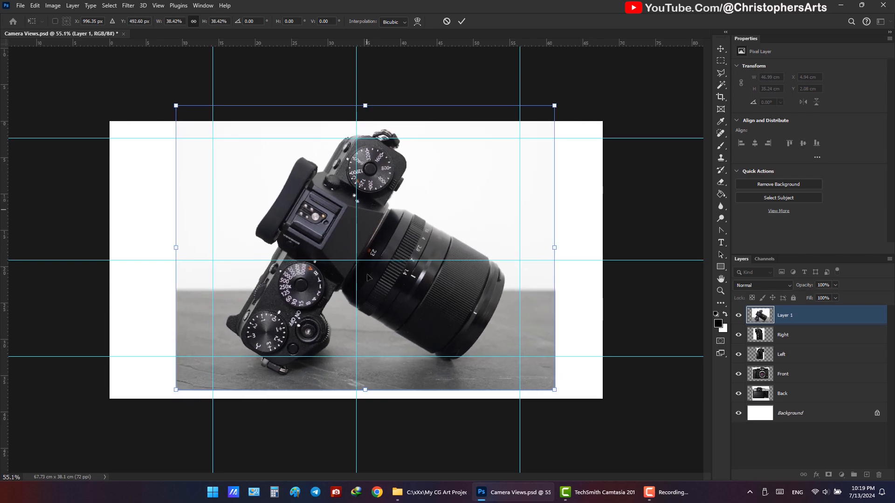
drag(365, 392, 365, 410)
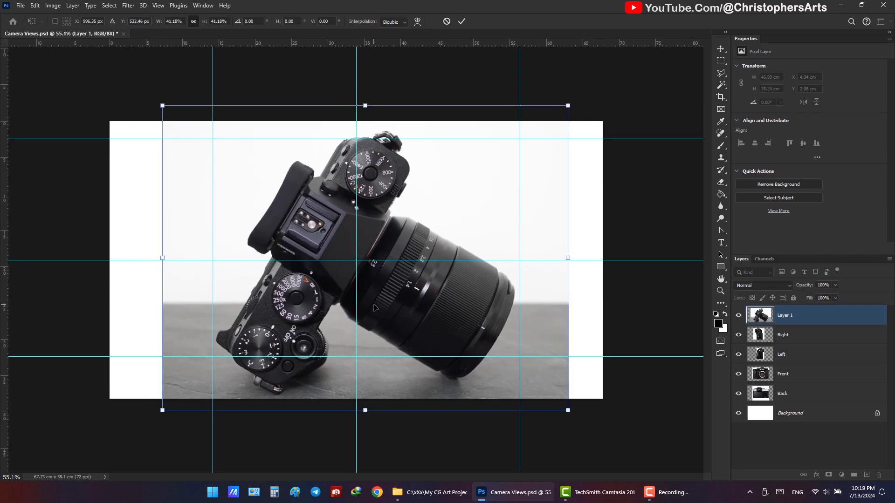
key(Return)
Step: Rename the top-view layer Top and lower its opacity to 43%
double_click(782, 314)
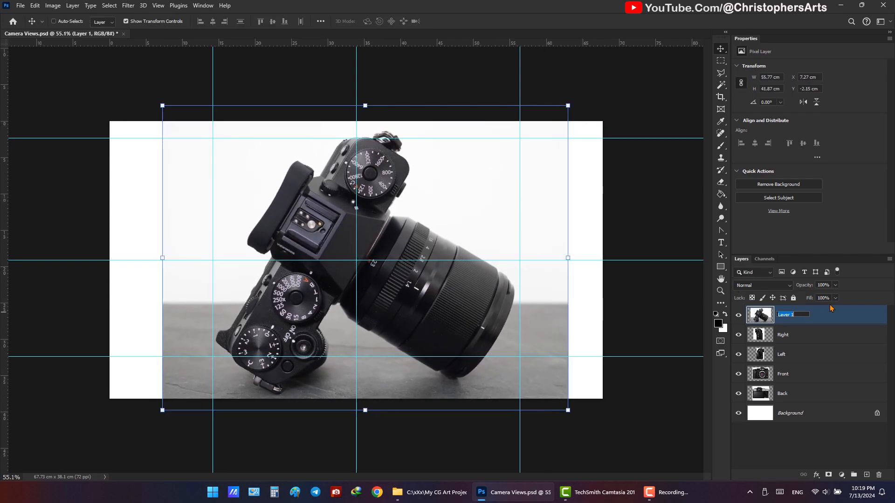
key(Return)
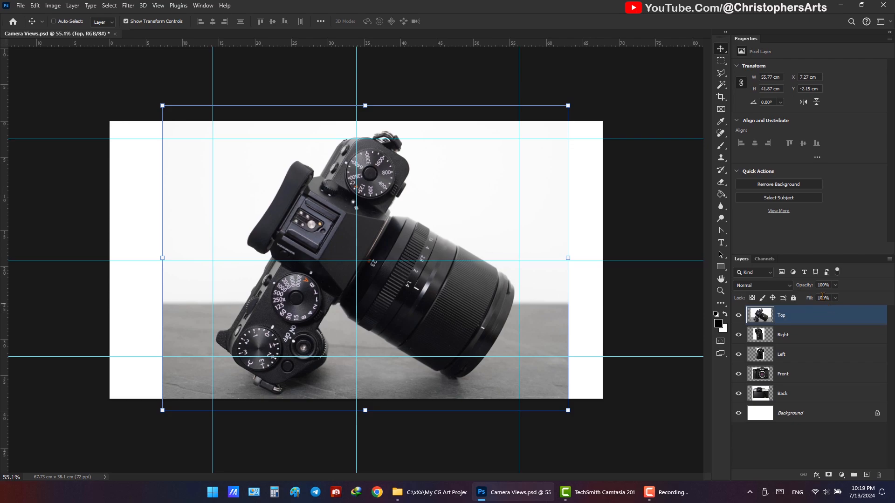
drag(805, 285, 777, 284)
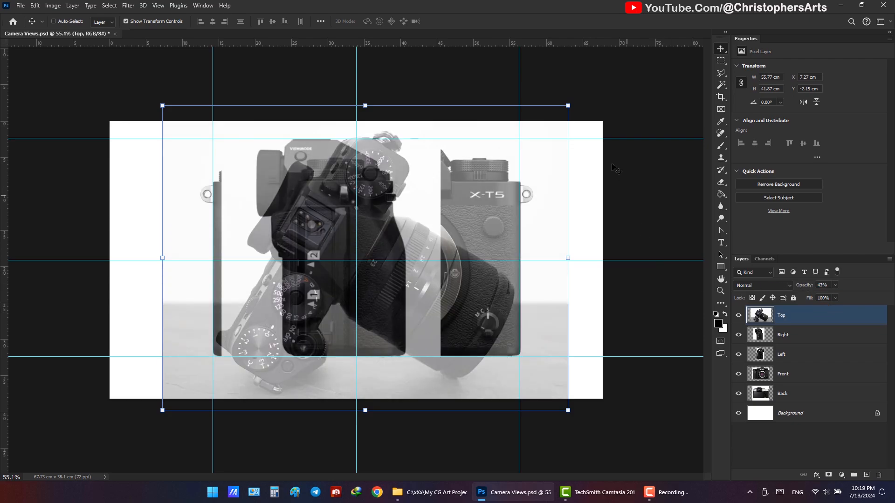
Step: Hide the Top, Right, Left and Back layers, leaving Front visible over the background, and select Front
click(739, 316)
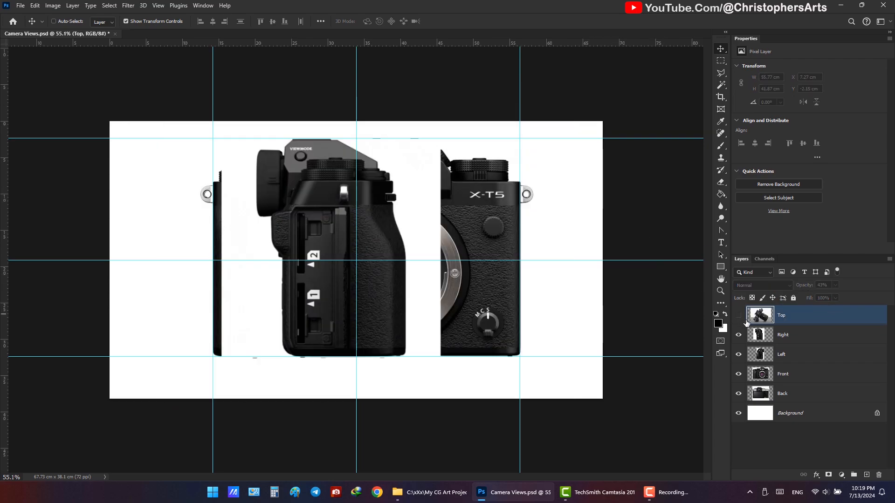
click(738, 336)
click(739, 355)
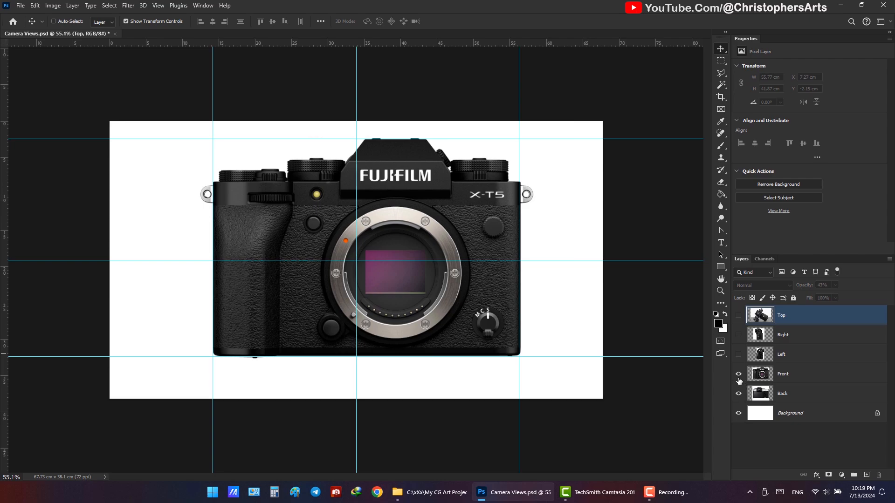
click(739, 374)
click(740, 394)
click(738, 375)
click(751, 378)
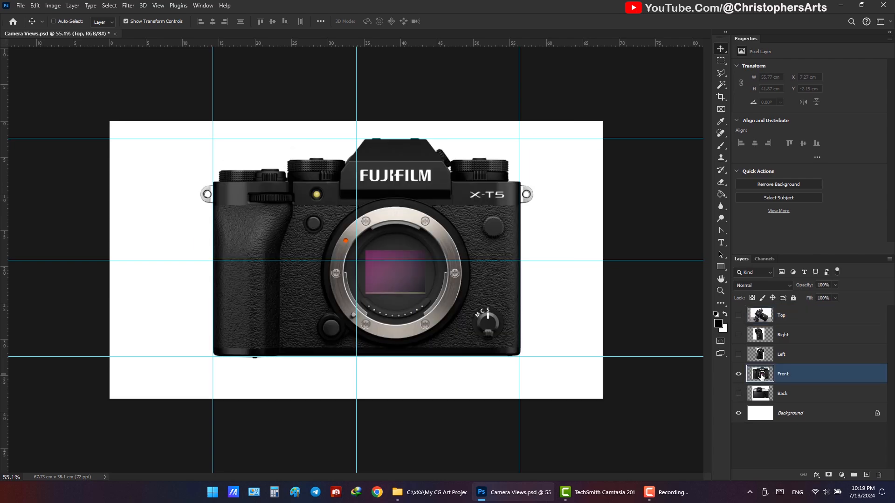
Step: Select the Top layer and toggle its visibility to compare it with the Front view
click(740, 317)
click(748, 318)
click(739, 315)
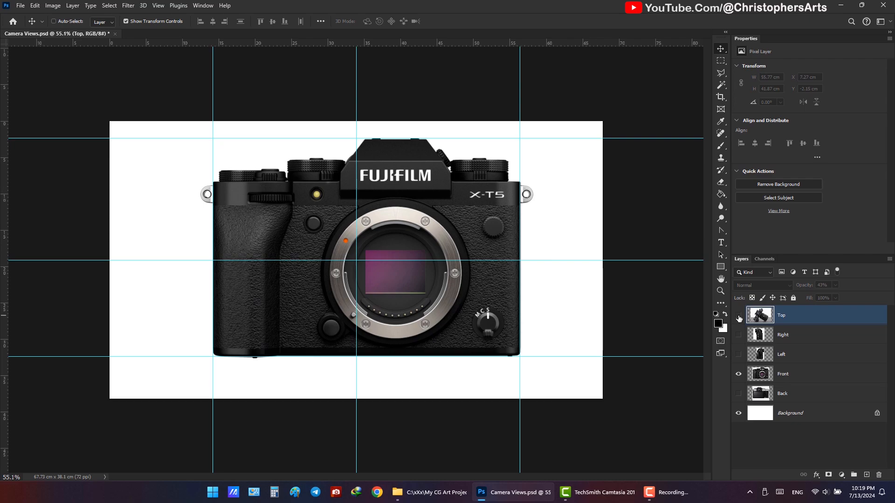
Step: Show the Top layer, rotate it to about 60.73°, and move it over the body of the Front view
click(739, 316)
drag(574, 102, 528, 314)
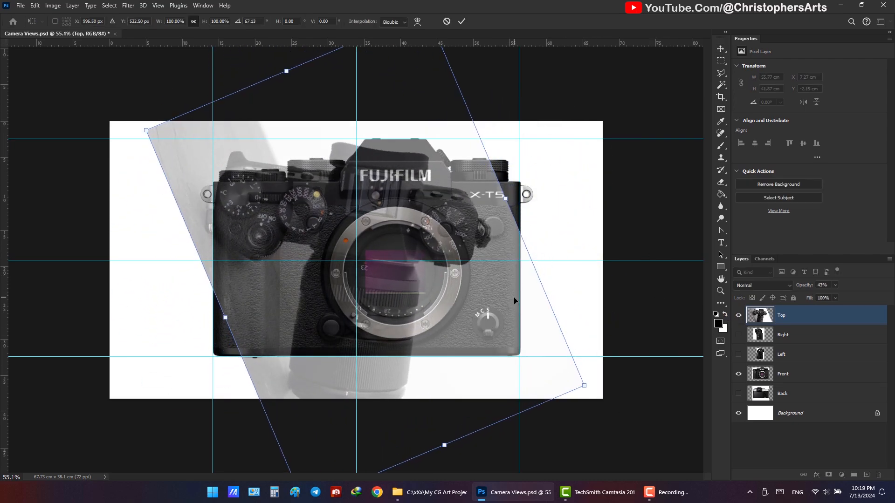
scroll(545, 350, down, 2)
scroll(549, 352, up, 2)
drag(575, 377, 580, 346)
drag(440, 275, 459, 301)
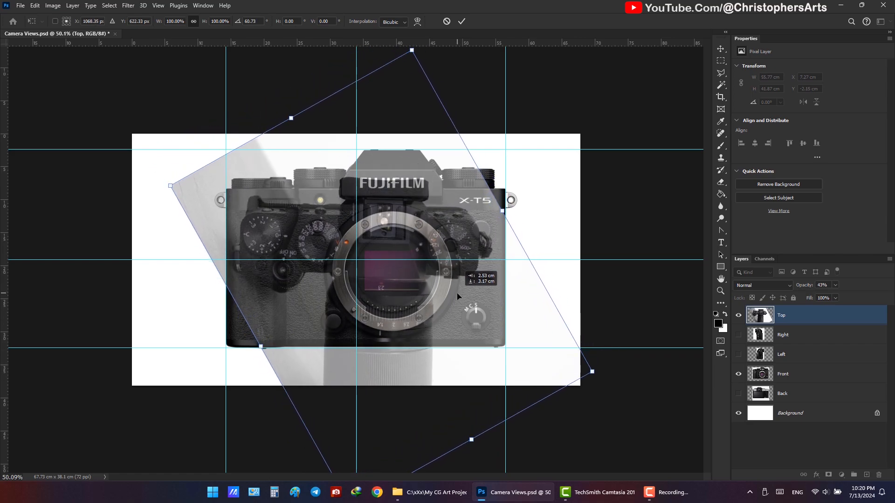
Step: Enlarge the Top layer to about 113.91%, turn it to about 58.82° to fit the body-width guides, and apply the transform
scroll(513, 336, down, 2)
drag(518, 338, 540, 352)
scroll(611, 386, up, 2)
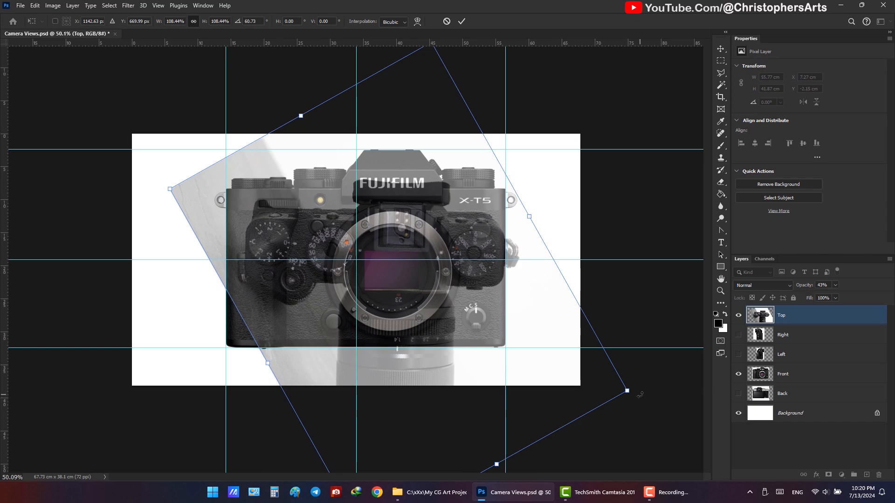
drag(641, 395, 633, 384)
drag(167, 196, 143, 190)
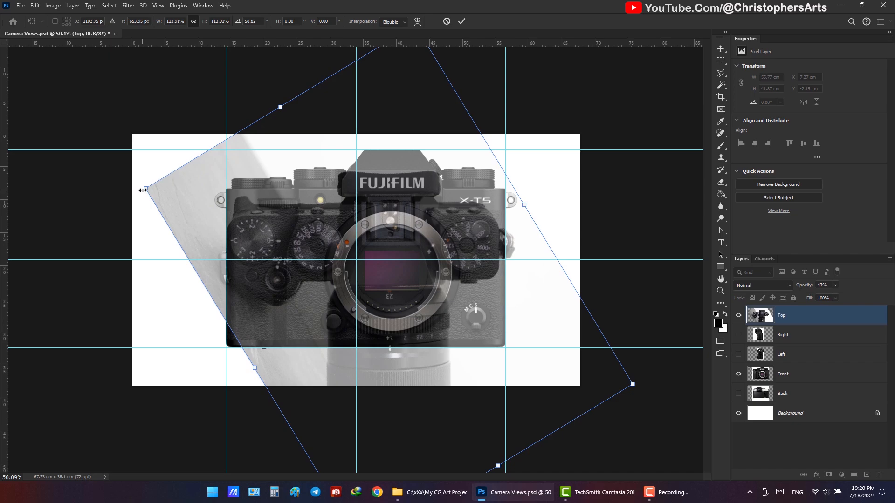
key(Return)
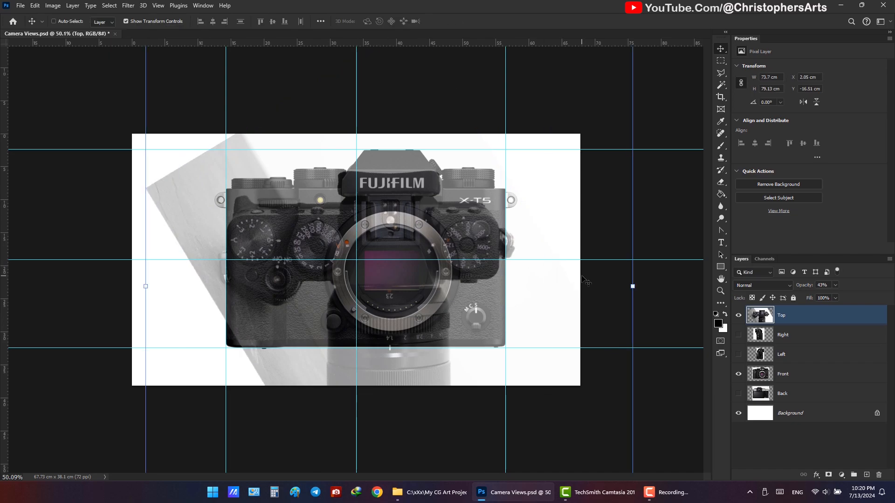
Step: Raise the Top layer's opacity to 100% and toggle its visibility to compare it with the Front view
key(0)
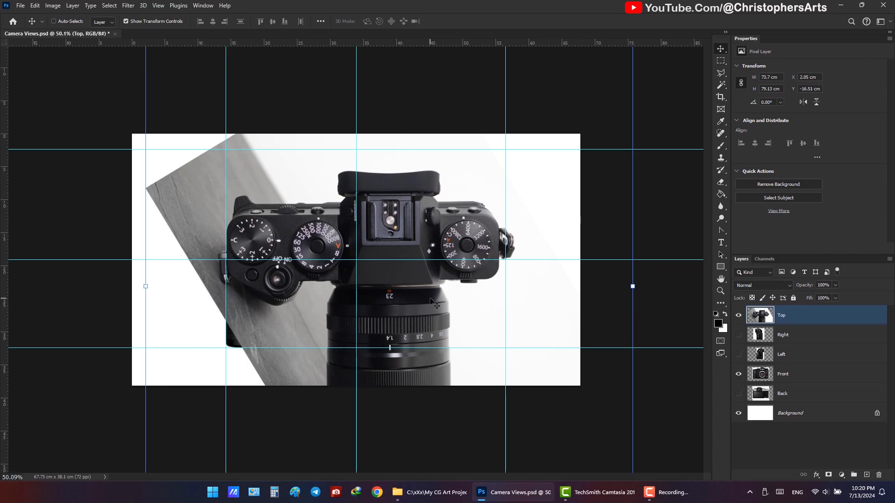
click(739, 316)
click(739, 316)
Step: Fine-scale the Top layer to about 75.6 × 81.17 cm at X 1.62 cm, Y -17.53 cm, fitting the outer vertical guides
click(633, 287)
drag(632, 286, 641, 287)
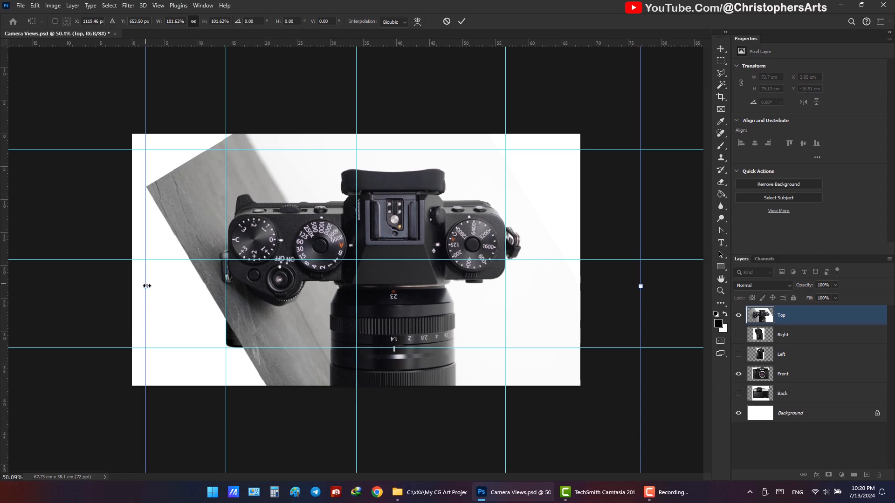
drag(145, 287, 143, 288)
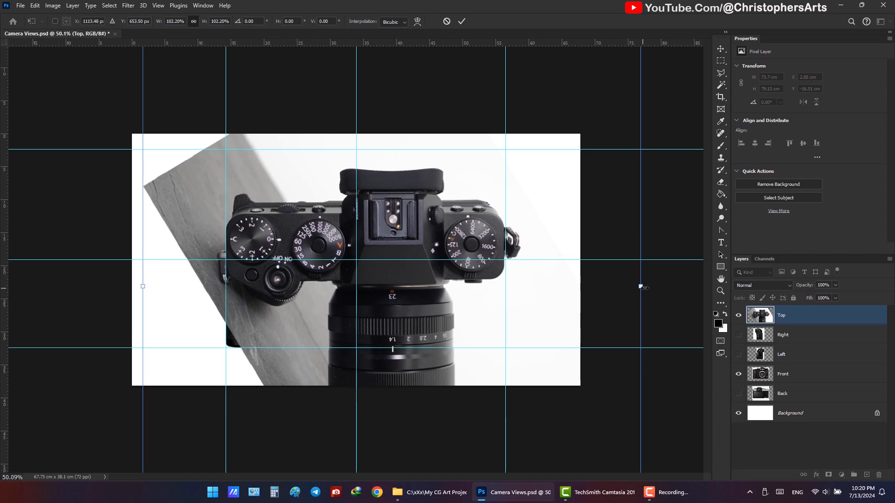
drag(641, 286, 642, 286)
key(Return)
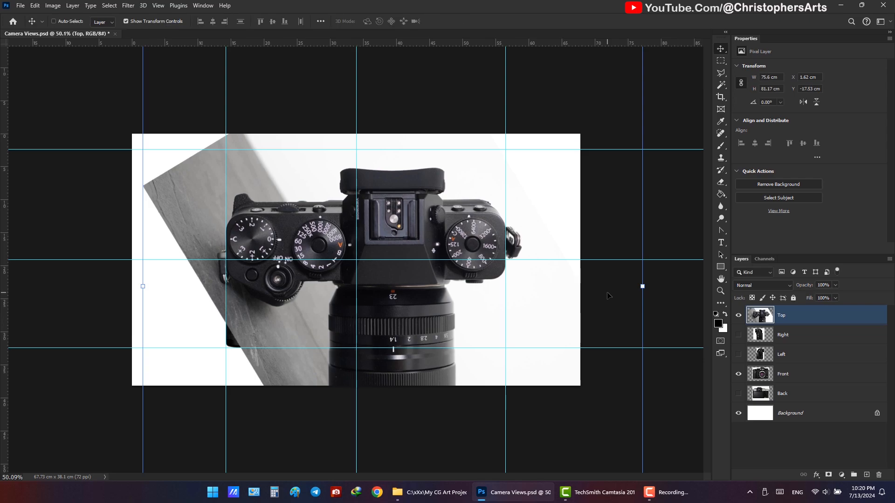
Step: Compare the Top layer with Front by toggling its visibility, and hide the Front layer
click(741, 321)
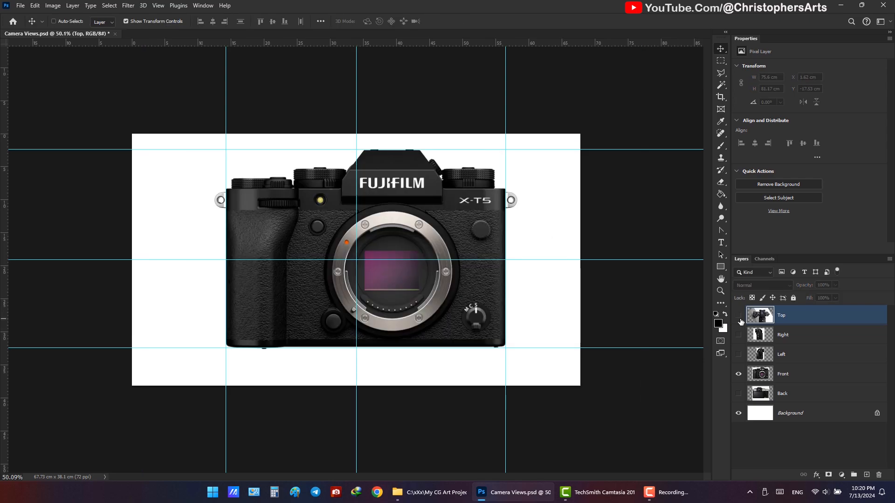
click(741, 321)
click(740, 321)
click(740, 322)
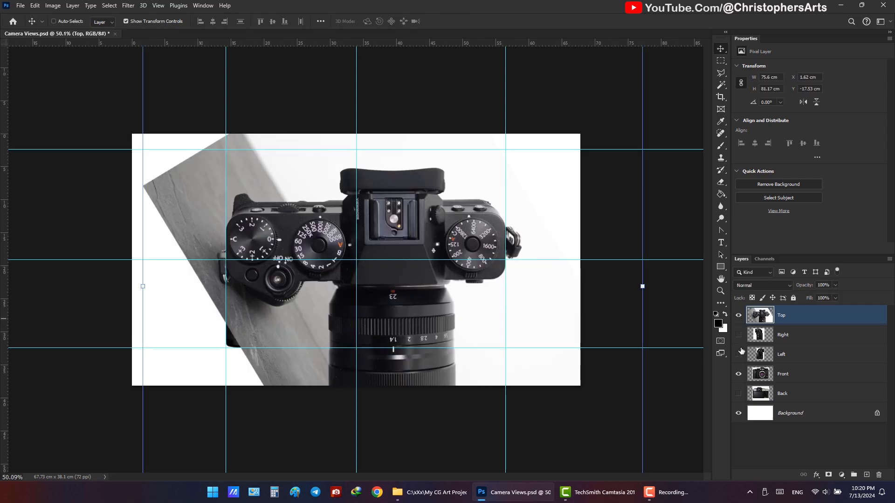
click(738, 374)
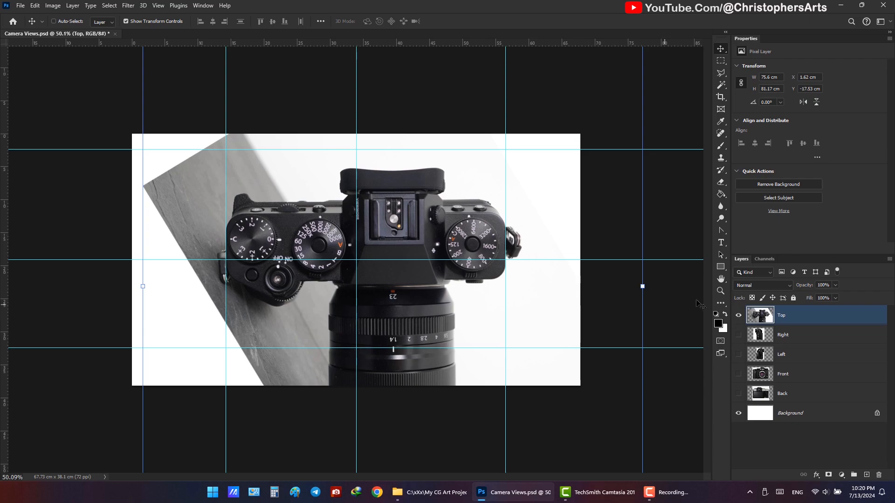
Step: Try nudging the Top layer upward to about Y -25.89 cm, and undo the move
key(h)
scroll(549, 298, down, 1)
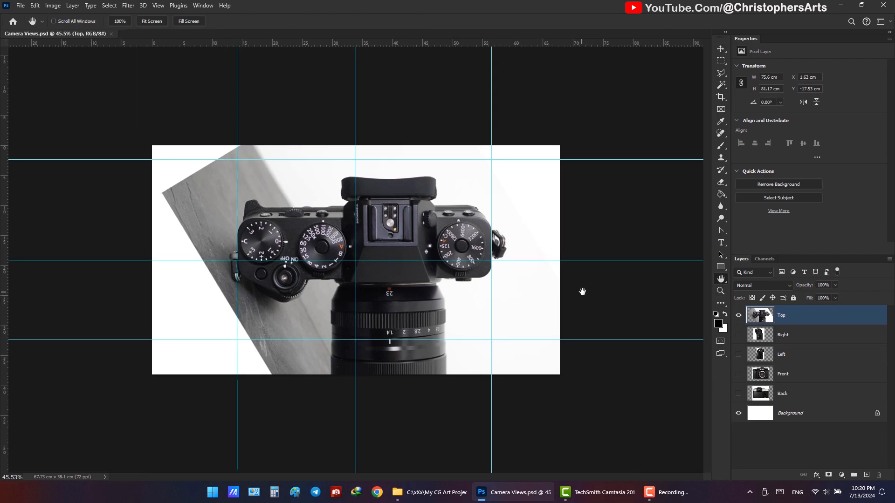
key(v)
key(shift+Up)
key(shift+Up)
key(shift+Up)
key(shift+Up)
key(shift+Up)
key(shift+Up)
key(shift+Up)
key(shift+Up)
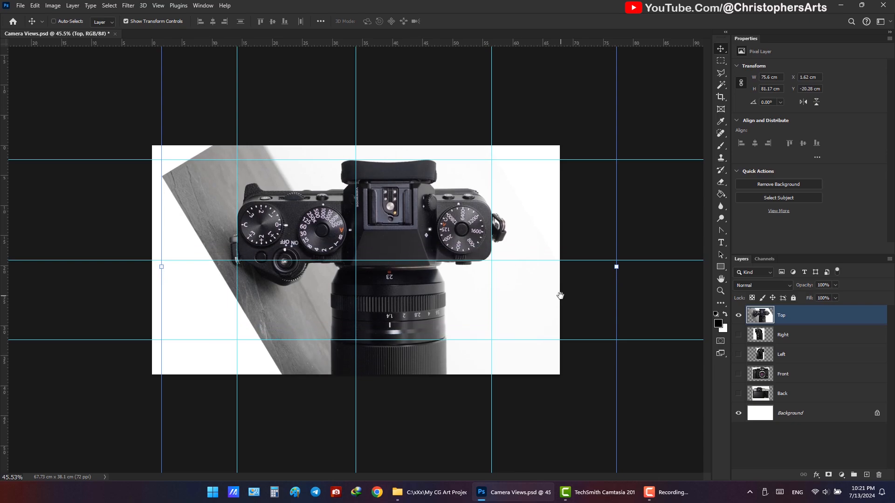
key(shift+Up)
key(shift+Up)
key(shift+Up)
key(shift+Up)
key(shift+Up)
key(shift+Up)
key(shift+Up)
key(shift+Up)
key(shift+Up)
key(shift+Up)
key(shift+Up)
key(shift+Up)
key(shift+Up)
key(shift+Up)
key(shift+Up)
key(shift+Up)
key(shift+Up)
key(shift+Up)
key(shift+Up)
key(shift+Up)
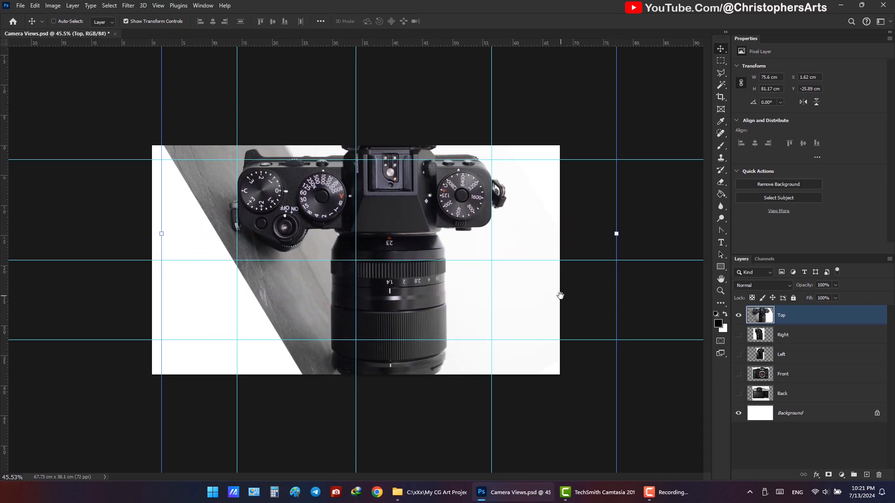
key(ctrl+z)
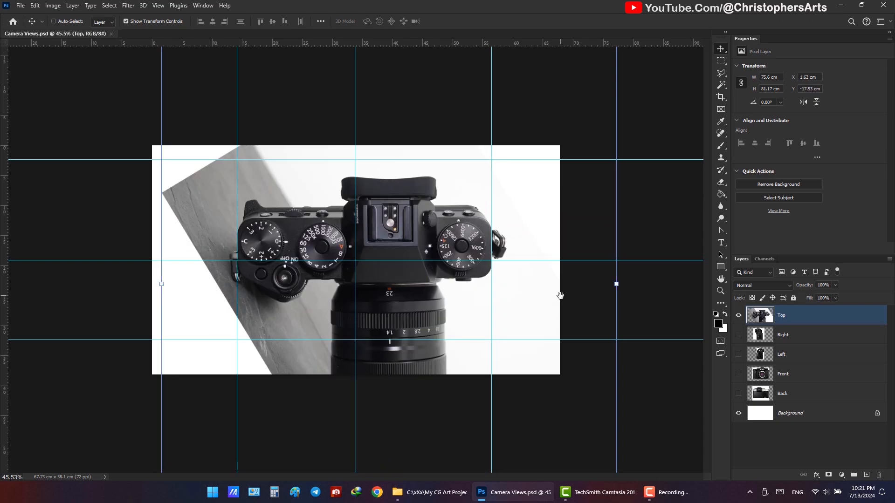
Step: Erase the strips of the Top layer's photo above the viewfinder and beside the camera's exposure-compensation dial side
key(m)
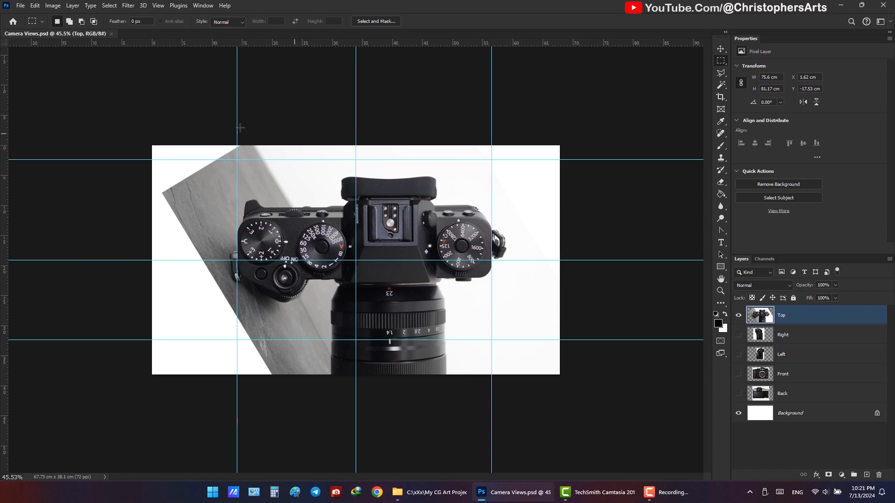
drag(240, 127, 578, 170)
key(Delete)
key(ctrl+d)
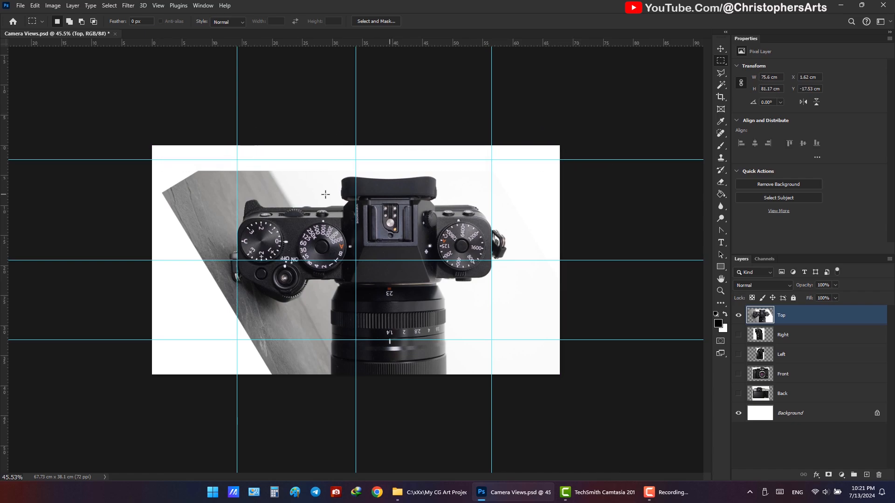
drag(153, 144, 231, 422)
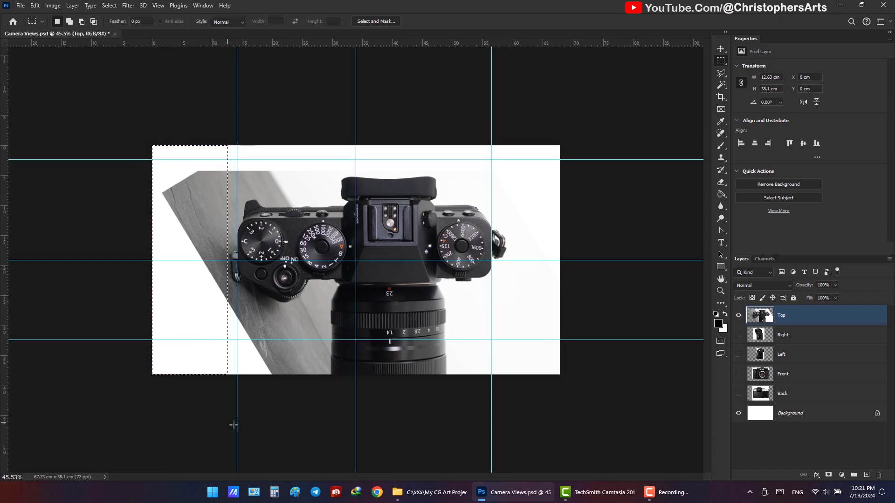
key(Delete)
click(397, 182)
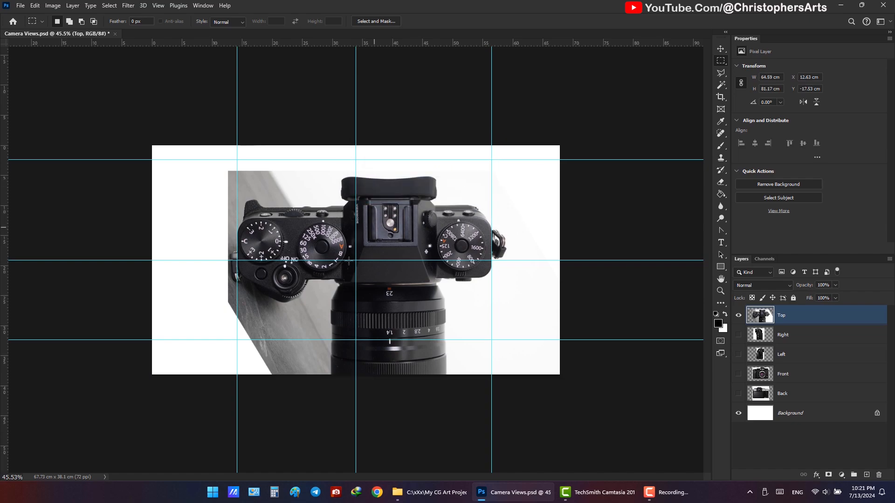
Step: Erase the Top layer's photo below the start of the lens and beyond the strap lug on the ISO-dial side
drag(195, 452, 571, 340)
key(Delete)
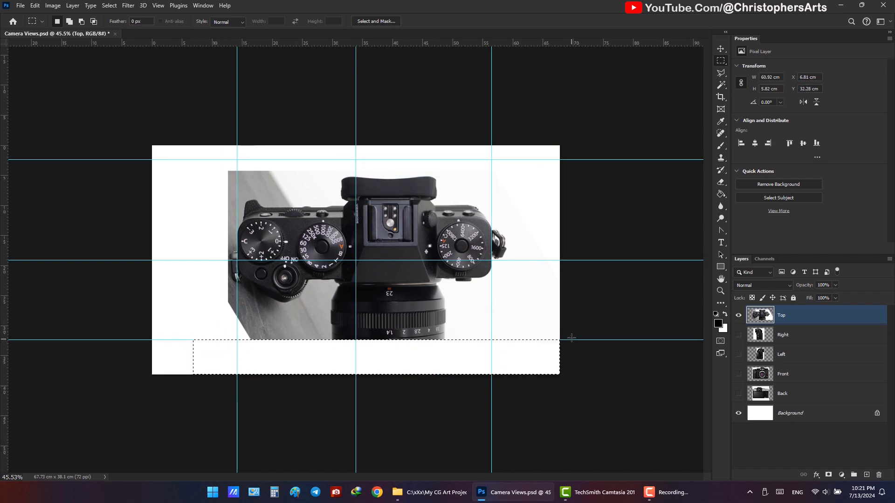
key(ctrl+d)
drag(218, 420, 565, 307)
key(Delete)
drag(598, 131, 511, 403)
key(Delete)
key(ctrl+d)
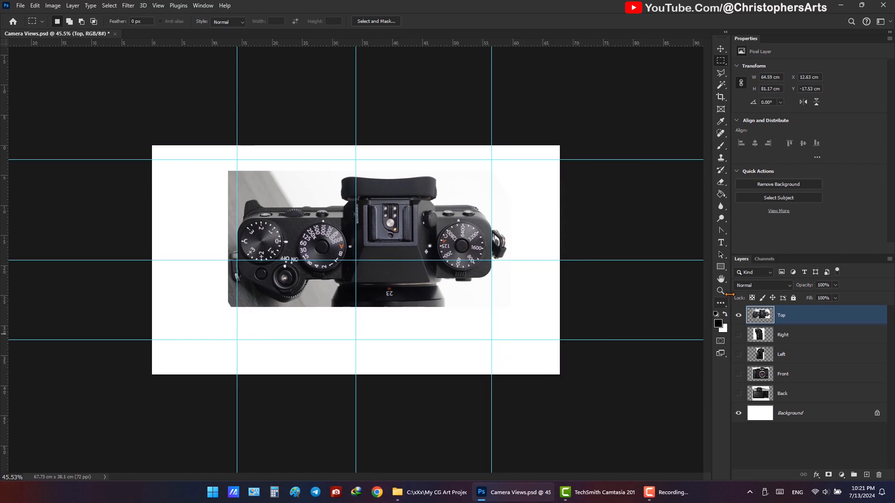
Step: Show all the view layers together, hide Top, Right, Left and Front to leave Back over the background, and select Back
click(721, 280)
click(738, 316)
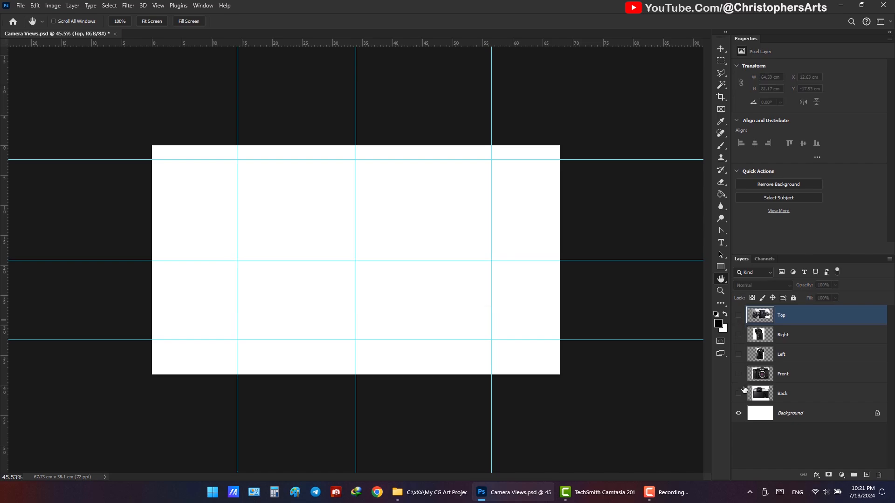
click(738, 394)
drag(738, 379, 739, 316)
scroll(469, 279, up, 3)
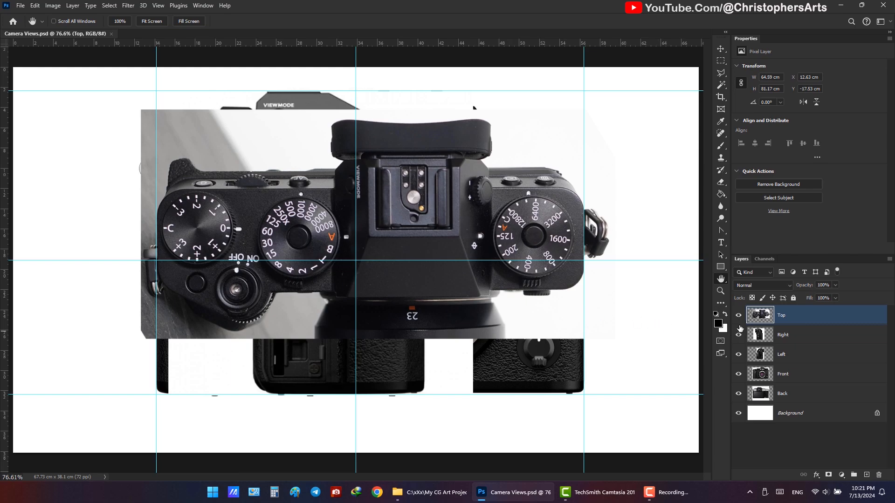
drag(738, 316, 738, 374)
click(757, 392)
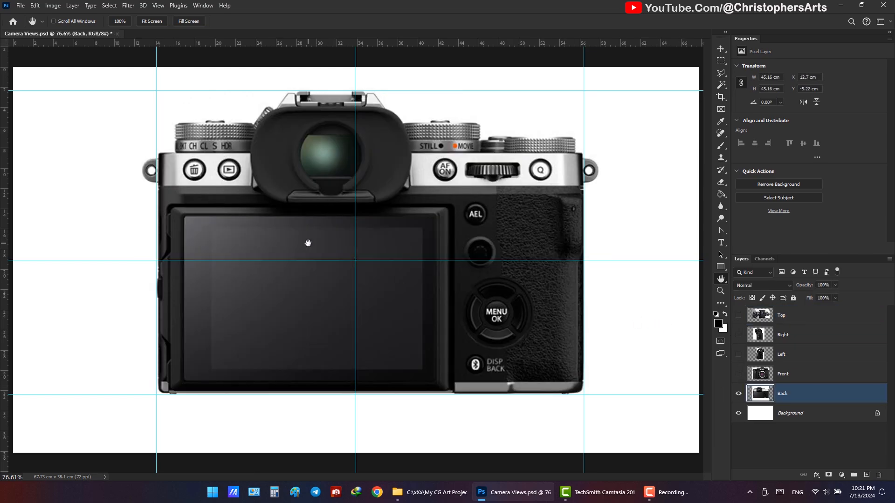
Step: Toggle the Front, Left, Right and Top layers one by one over Back to check their alignment with the guides
click(738, 376)
click(738, 375)
click(738, 376)
click(738, 376)
click(739, 356)
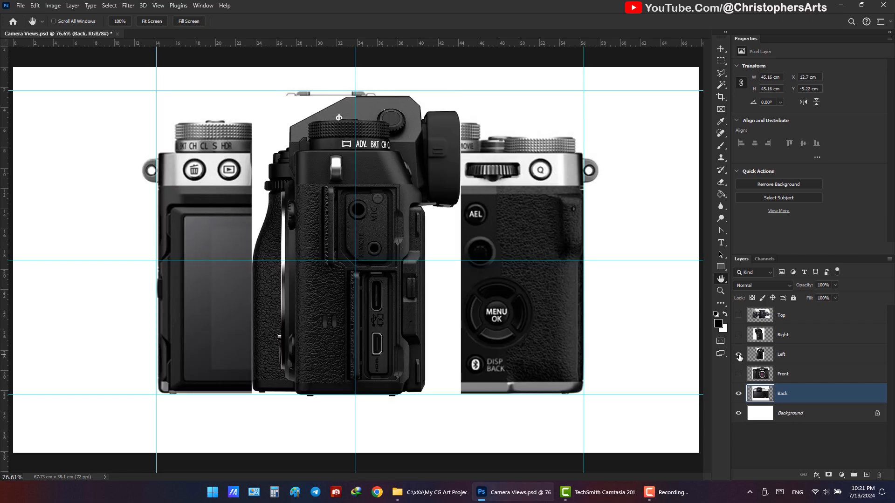
click(739, 356)
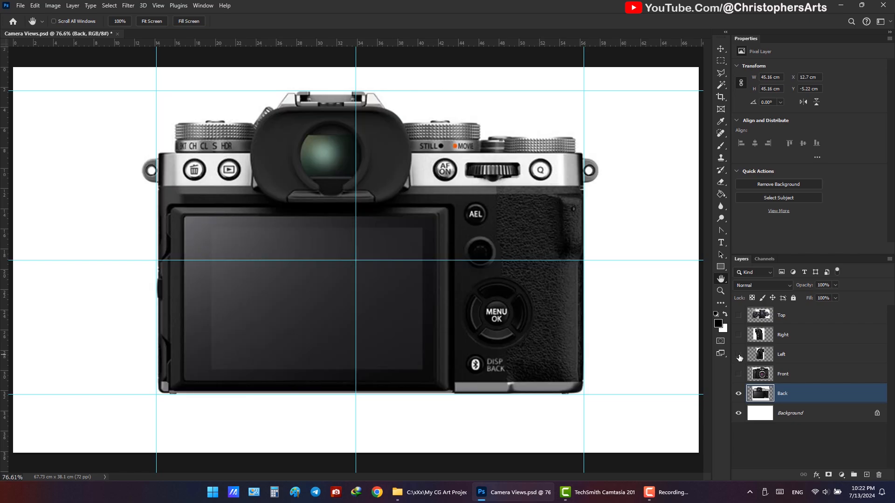
click(739, 355)
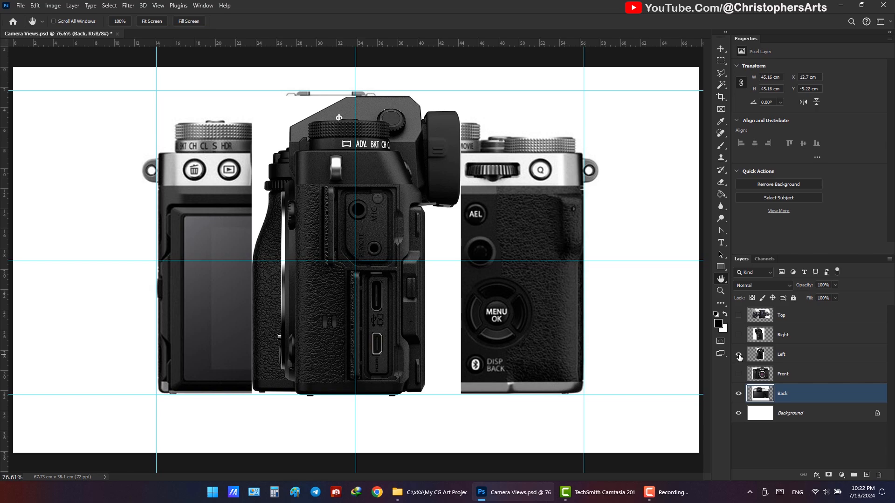
click(739, 356)
click(739, 335)
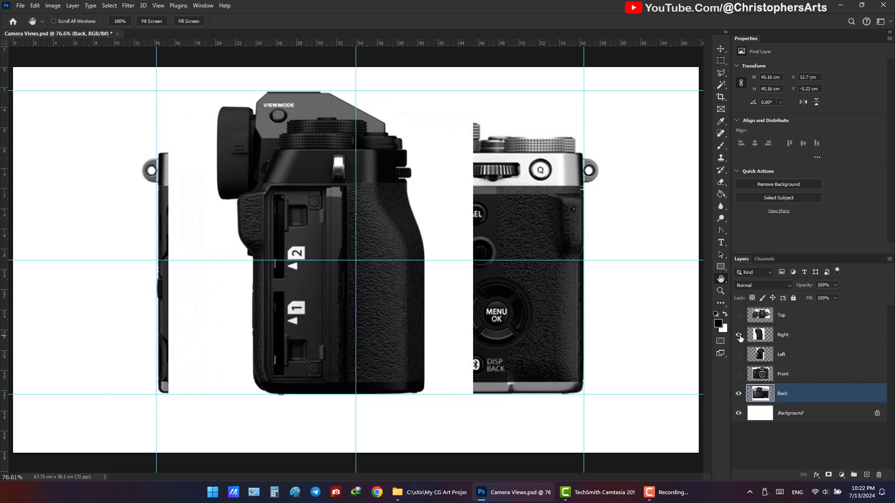
click(739, 335)
click(739, 316)
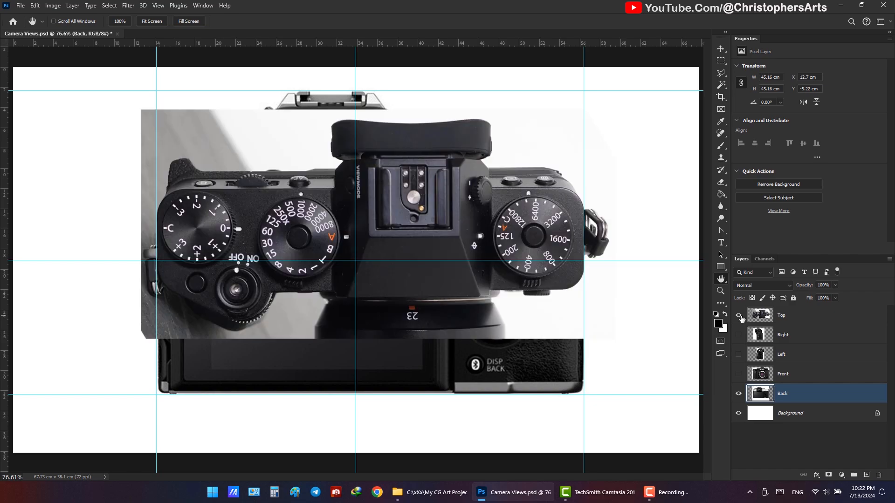
click(739, 315)
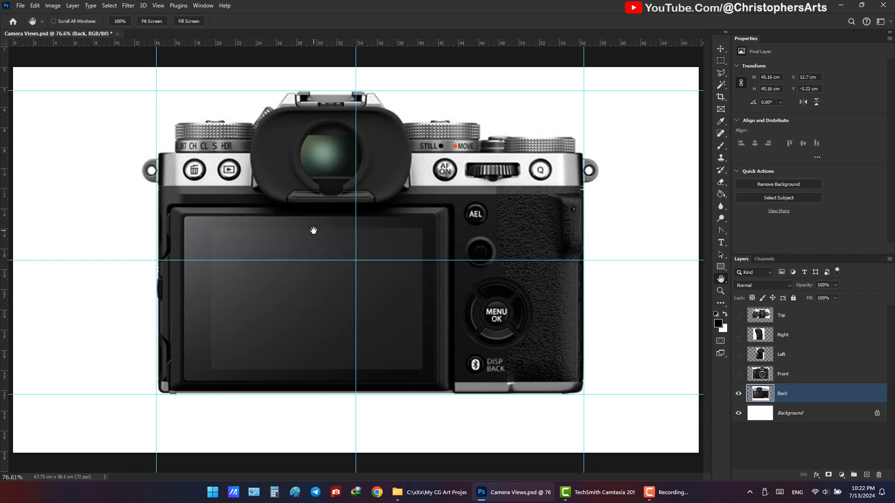
click(20, 5)
click(52, 110)
click(149, 215)
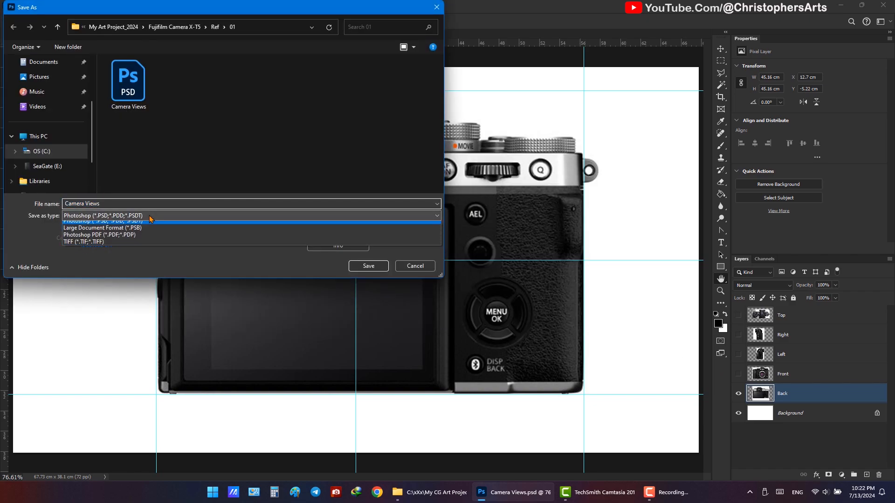
click(150, 218)
click(403, 265)
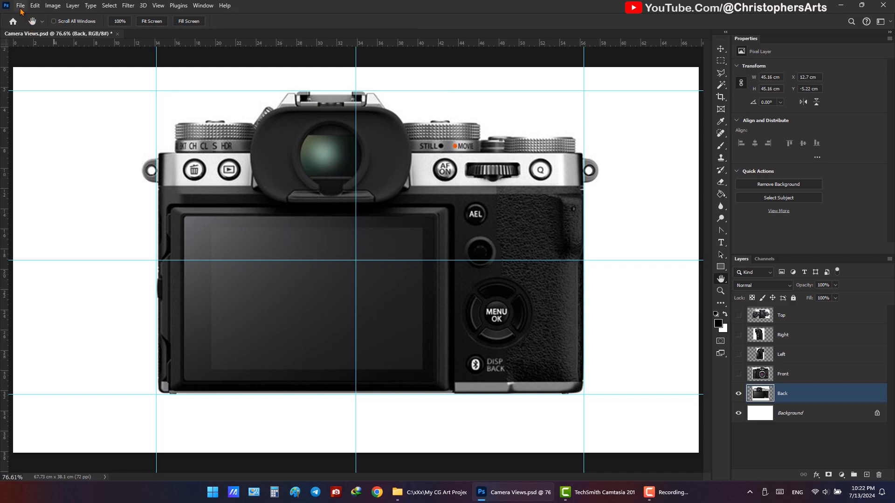
Step: Start exporting the Back view as a 1920 × 1080 px JPG with quality 7
click(21, 5)
mouse_move(41, 155)
click(149, 158)
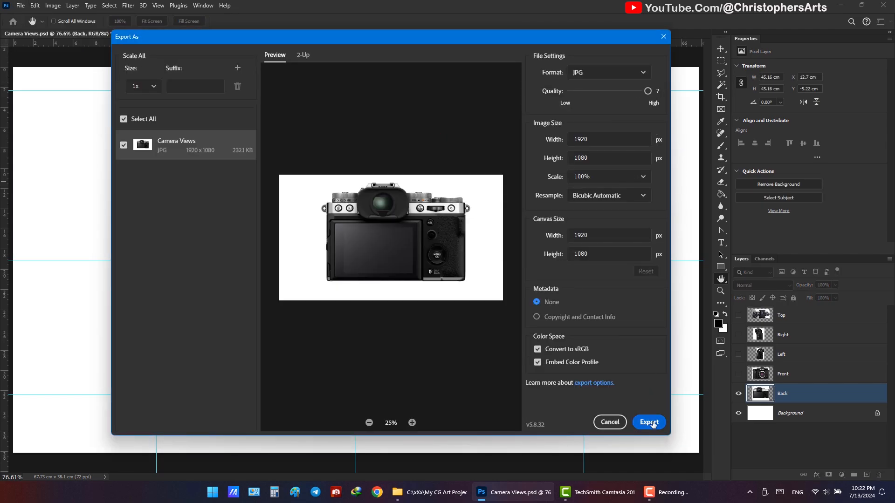
click(653, 424)
Step: Set the save location to folder 01 in C:\xXx\My CG Art Project\My Art Project_2024\Fujifilm Camera X-T5\Ref
scroll(177, 215, down, 3)
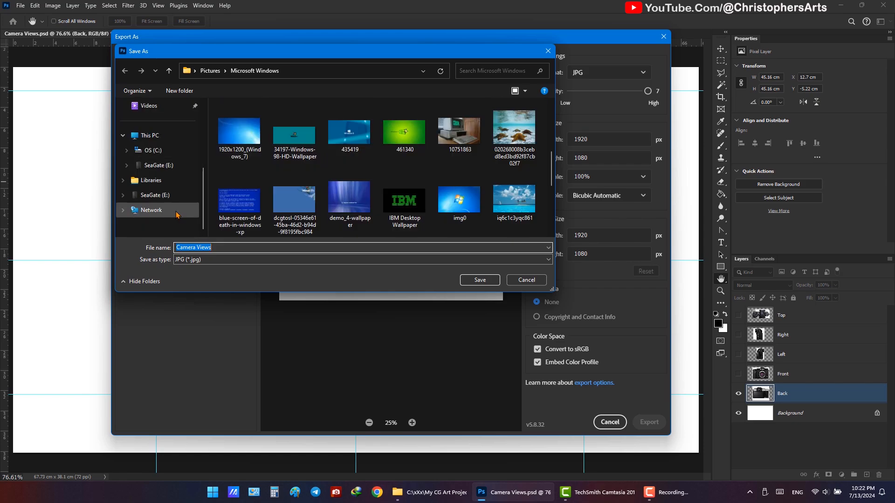
click(153, 150)
scroll(253, 200, down, 3)
double_click(246, 228)
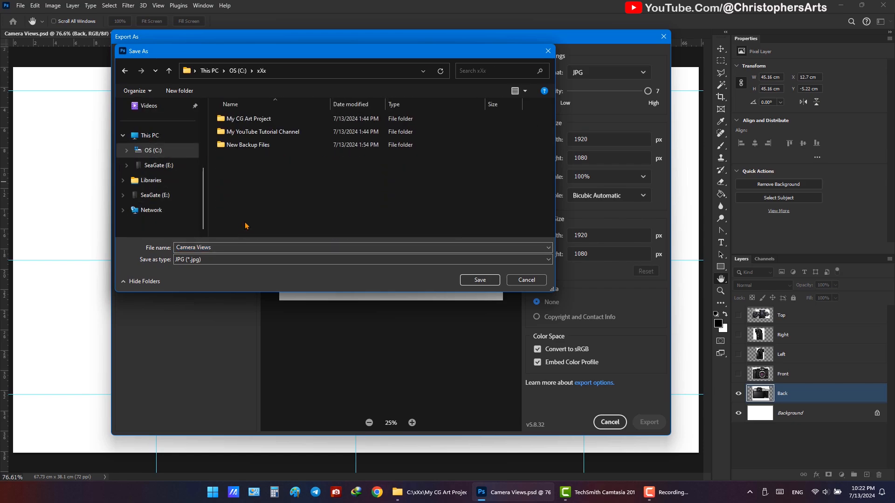
double_click(246, 119)
double_click(246, 119)
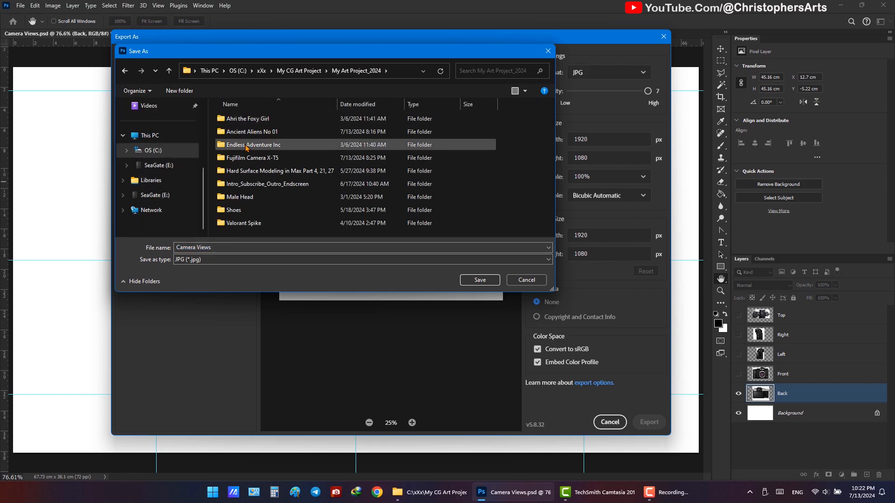
double_click(246, 157)
double_click(243, 139)
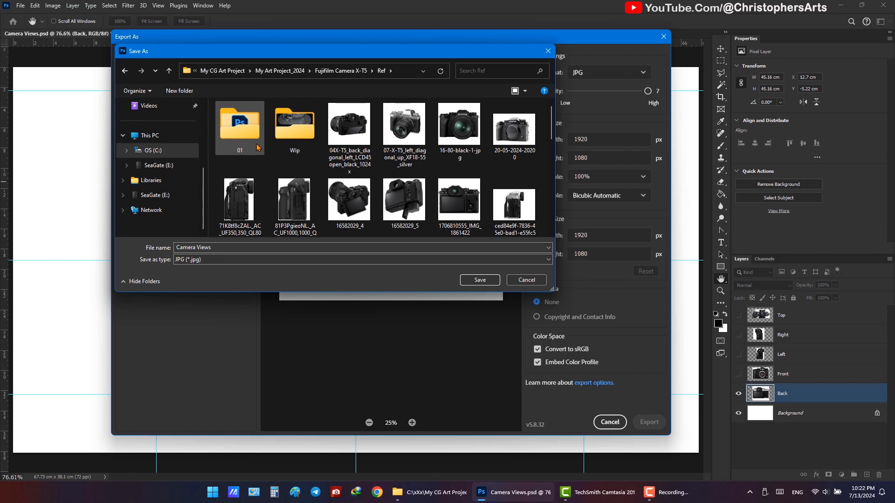
double_click(257, 147)
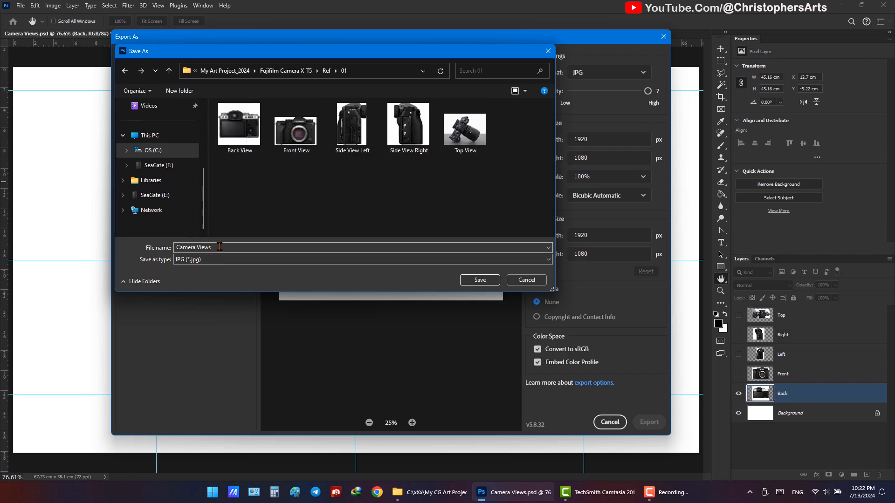
Step: Save the exported Back view under the file name Back View_01
click(239, 125)
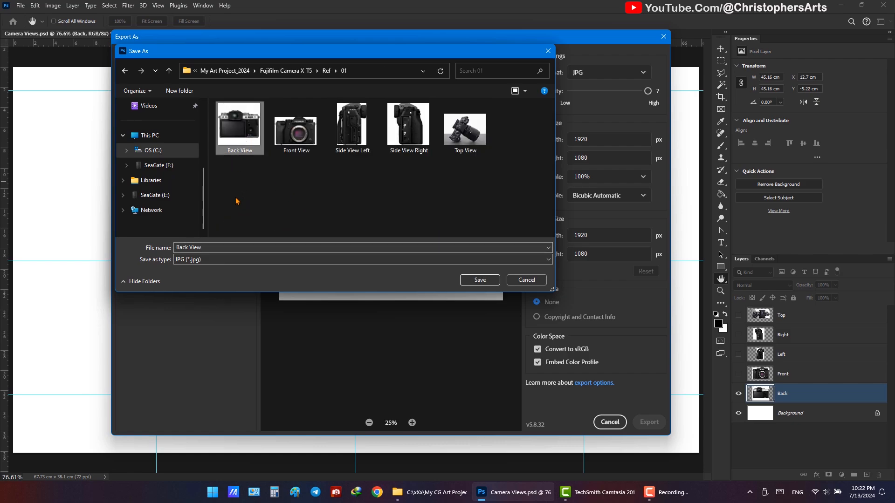
click(224, 249)
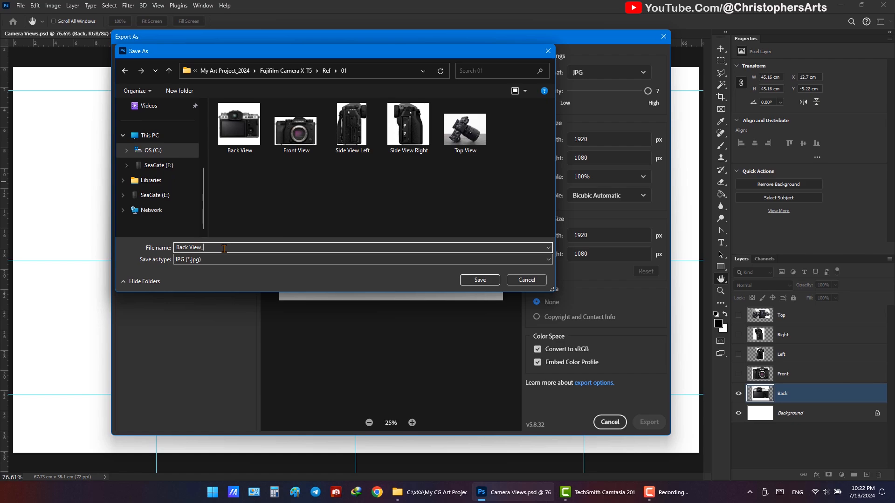
key(Return)
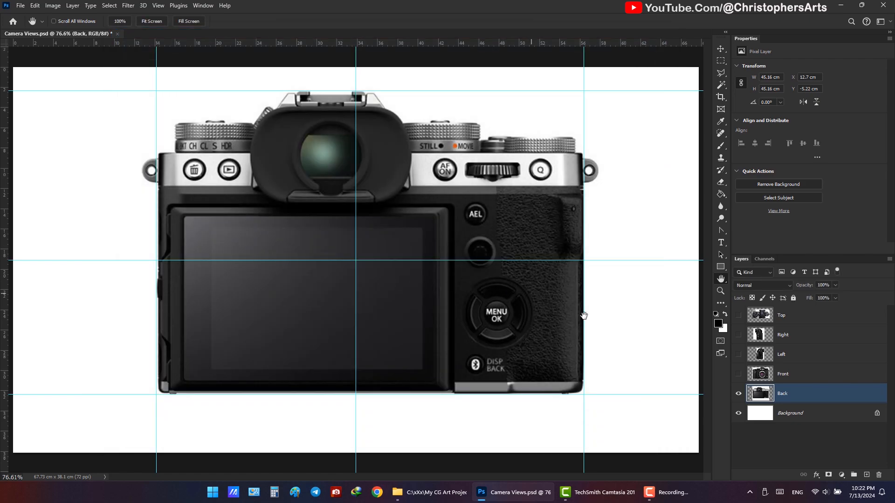
Step: Hide the Back layer, show the Front layer over the background and select Front
click(738, 394)
click(738, 374)
click(784, 374)
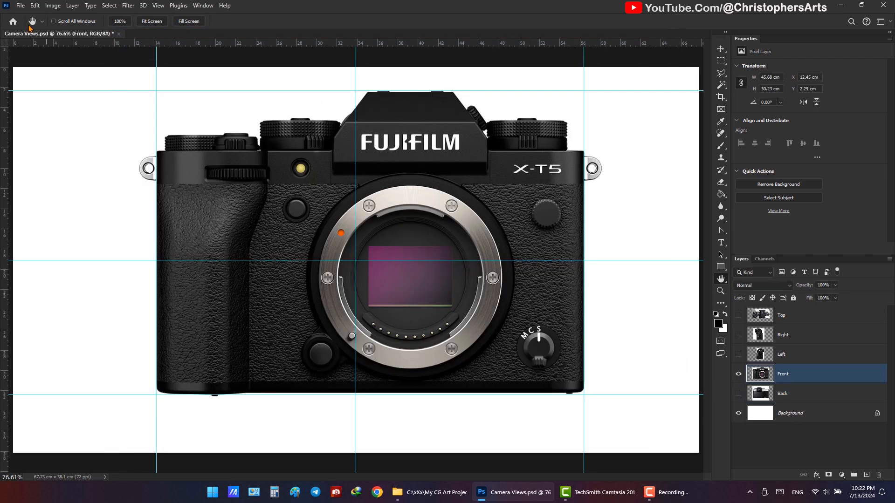
Step: Export the Front view as a 1920 × 1080 px JPG named Front View_01 in folder 01
click(20, 5)
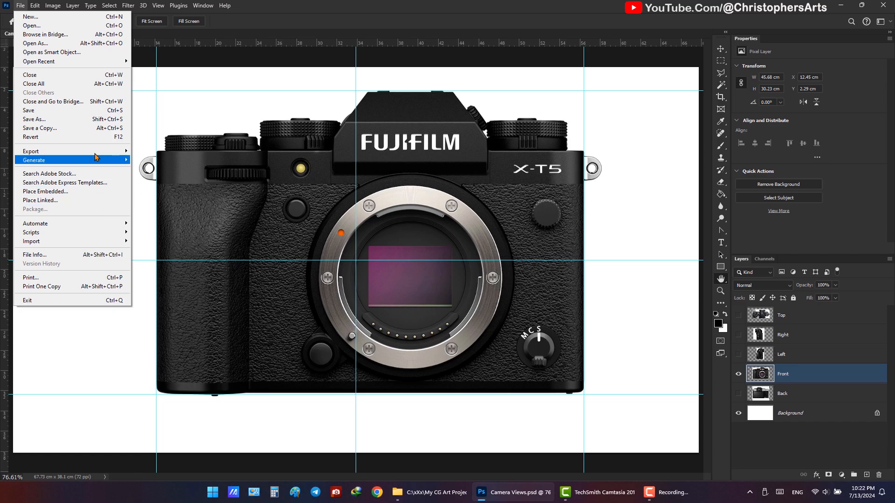
mouse_move(94, 151)
click(149, 160)
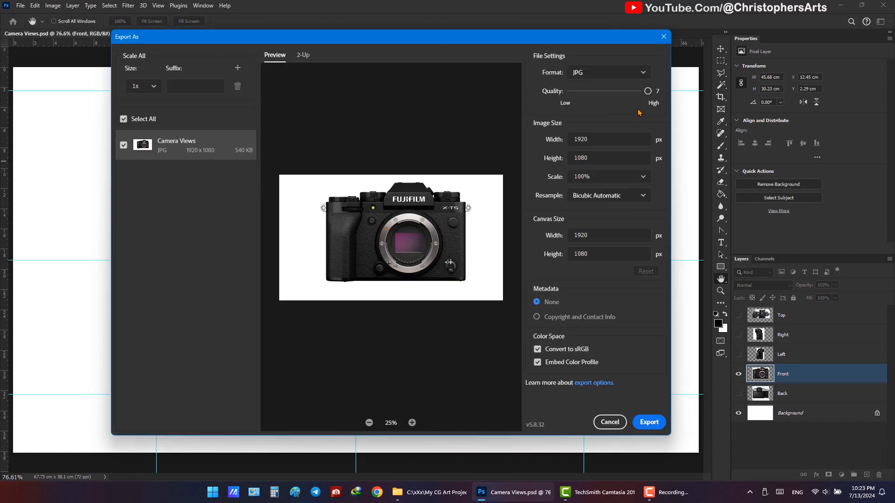
click(649, 422)
click(353, 128)
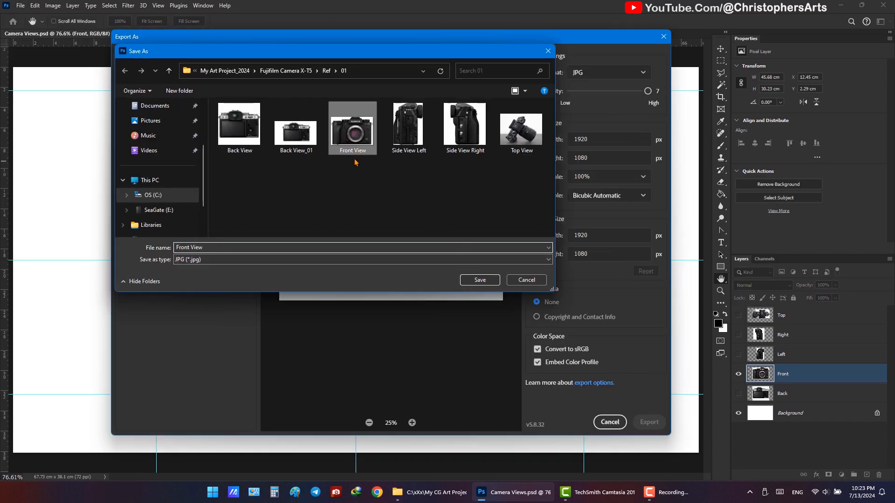
click(244, 245)
click(250, 247)
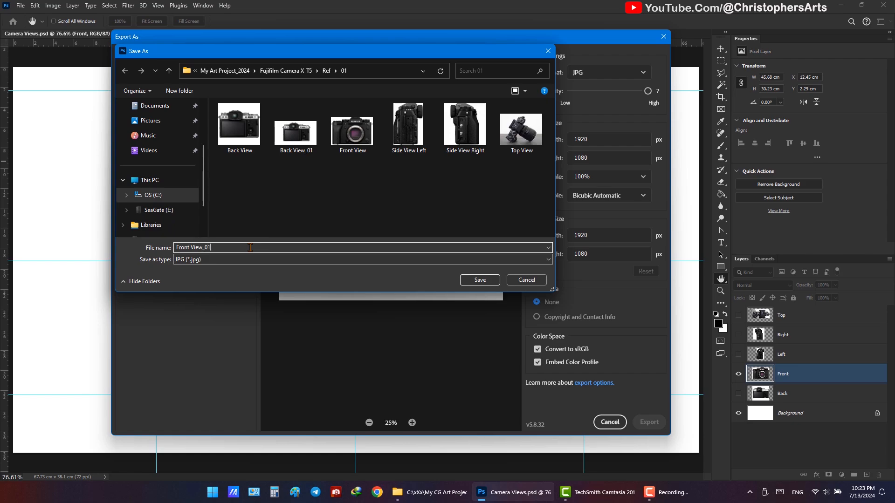
key(Return)
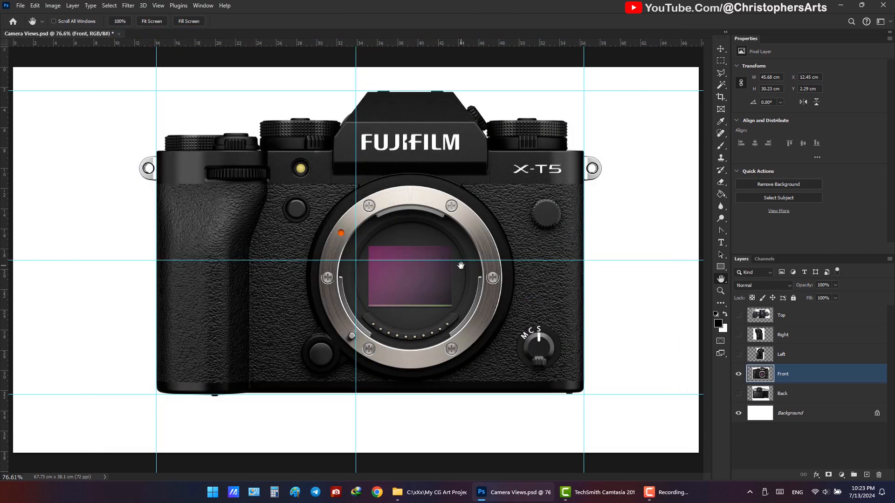
Step: Show and select only the Left layer over the background and export it as a JPG named Side View Left_01 in folder 01
click(739, 355)
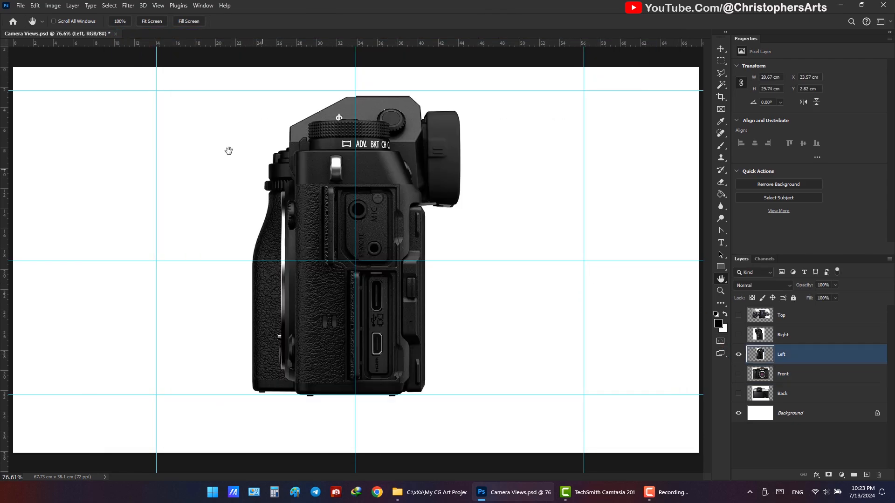
click(21, 7)
mouse_move(93, 151)
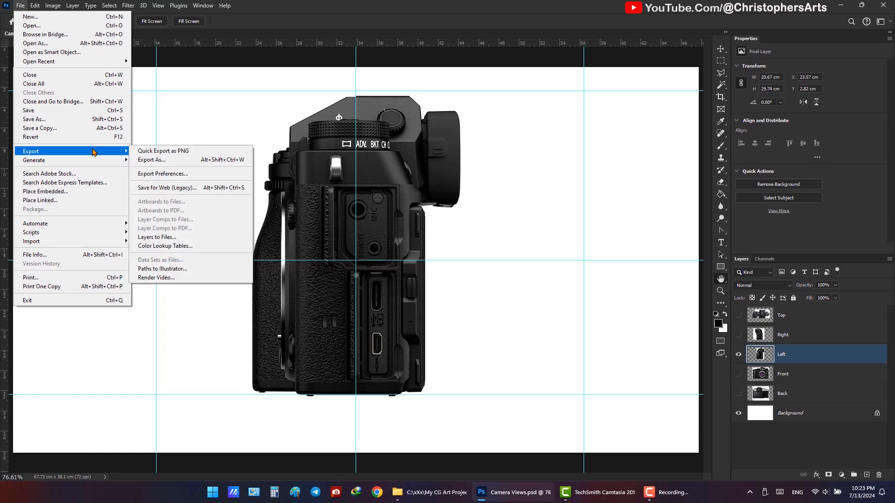
click(150, 161)
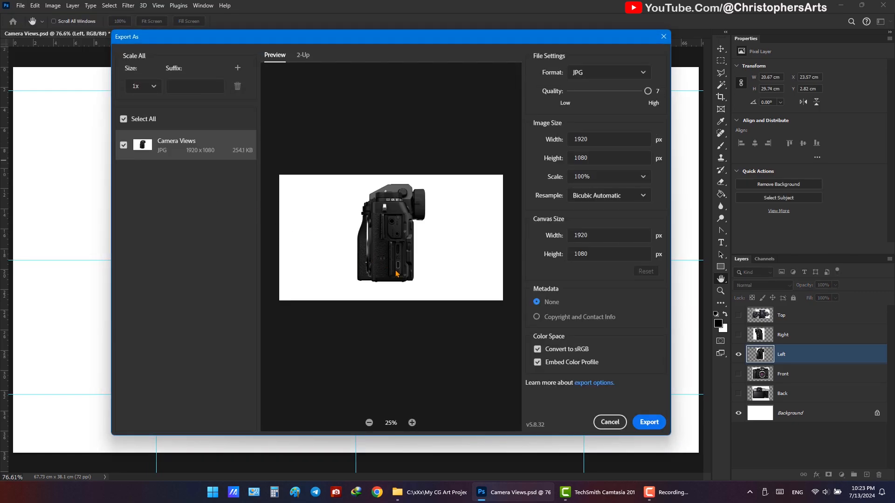
click(649, 422)
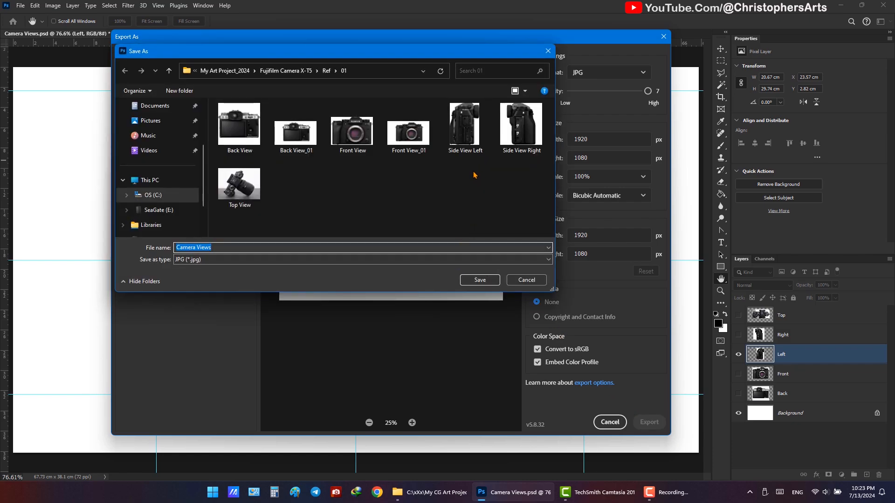
click(468, 159)
click(320, 248)
key(Return)
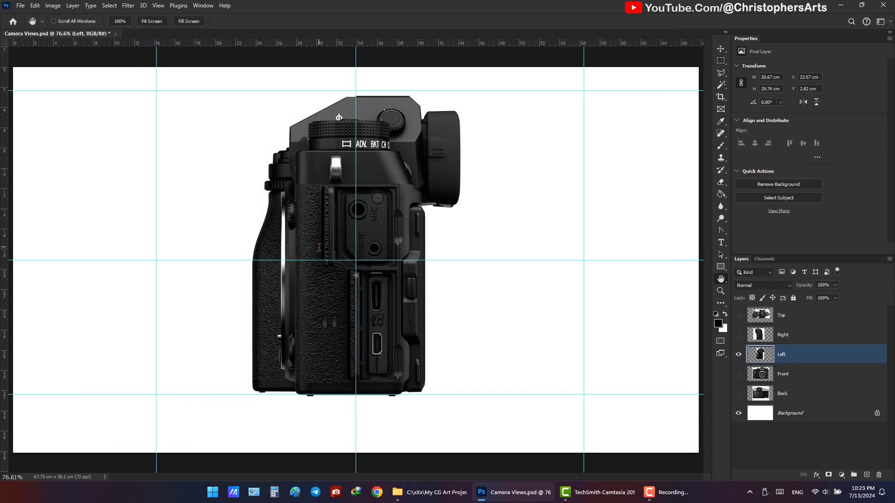
Step: Show the Right layer, hide the Left layer and select Right
click(739, 336)
click(739, 354)
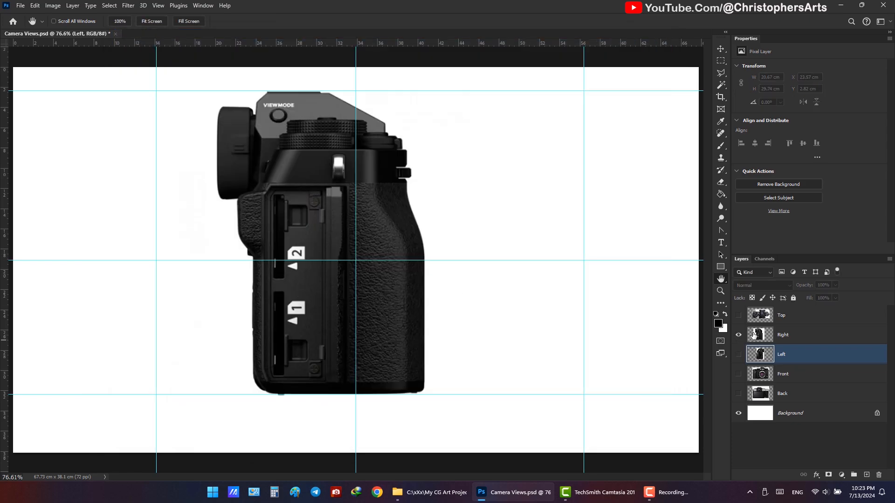
click(783, 336)
Step: Export the Right view as a 1920 × 1080 px JPG named Side View Right_01 in folder 01
click(20, 6)
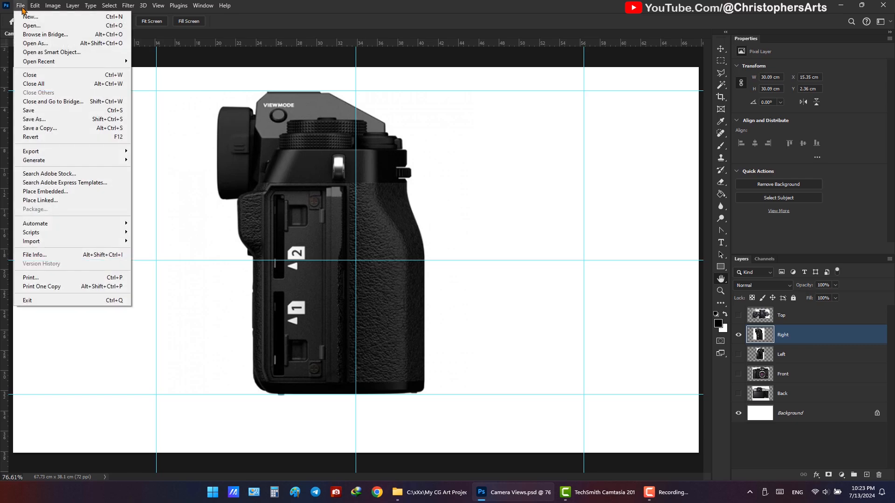
mouse_move(78, 151)
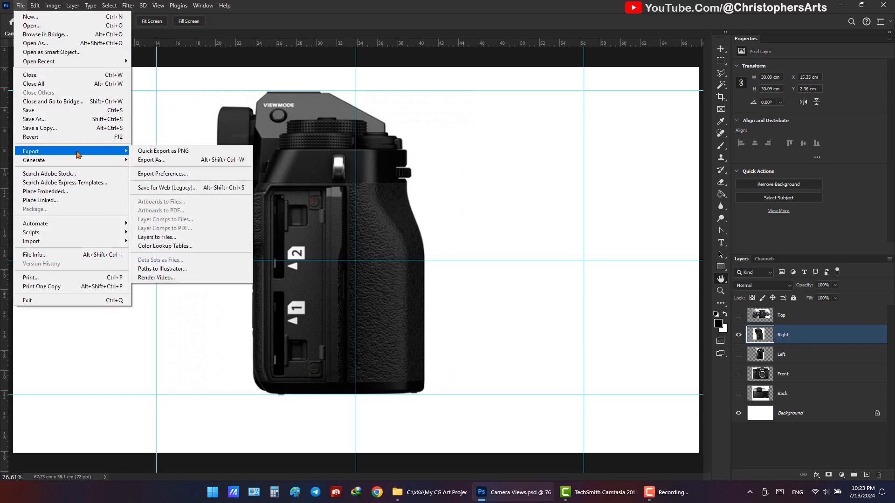
click(149, 160)
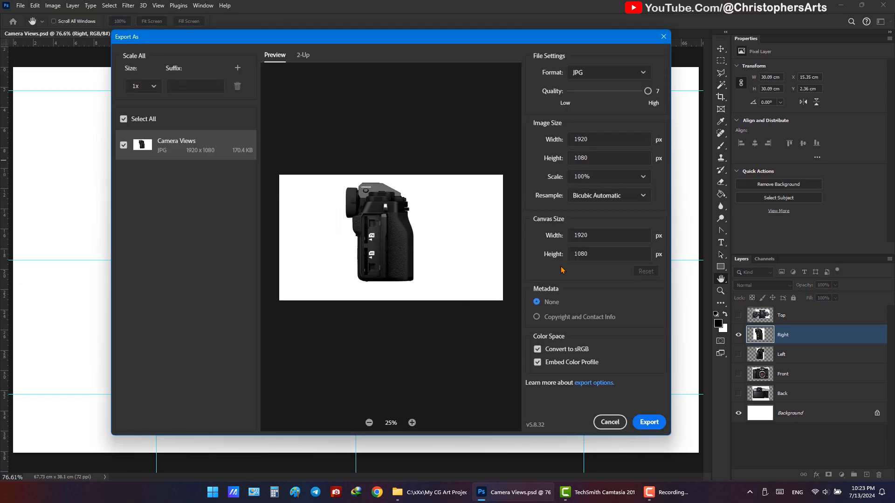
click(649, 422)
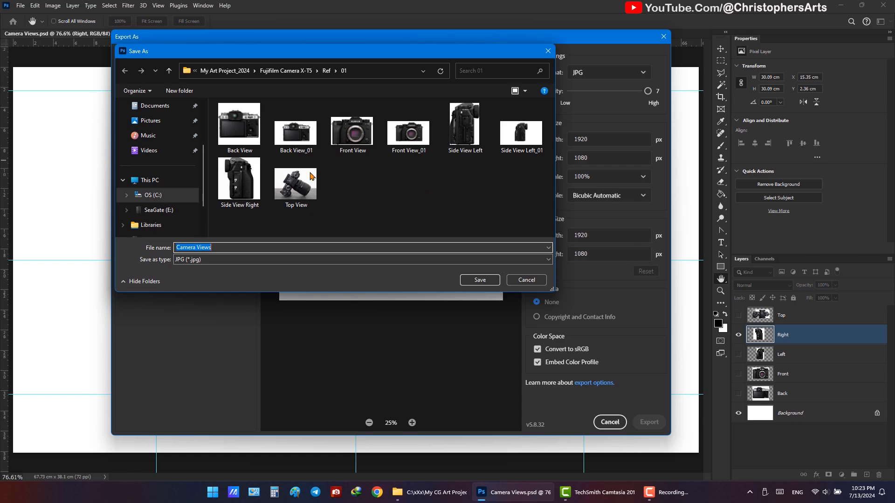
click(239, 182)
click(261, 247)
click(261, 248)
key(Return)
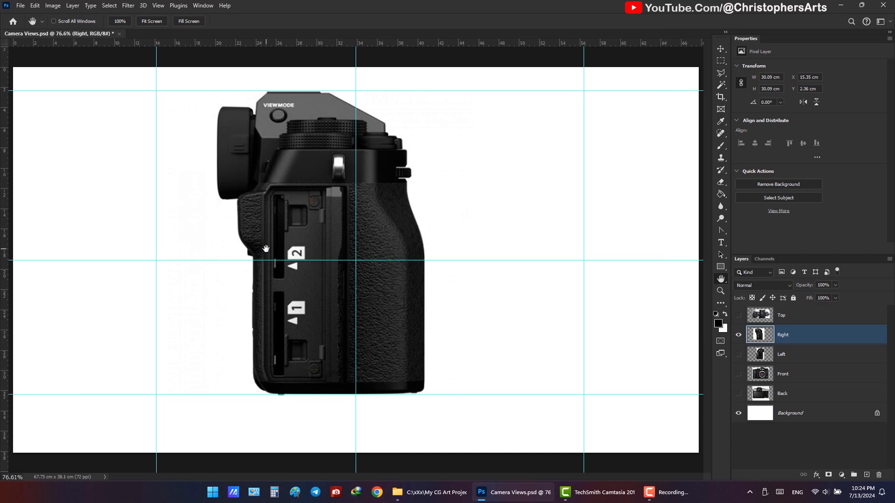
Step: Hide the Right layer, show the Top layer over the background and select Top
click(738, 334)
click(739, 315)
click(760, 315)
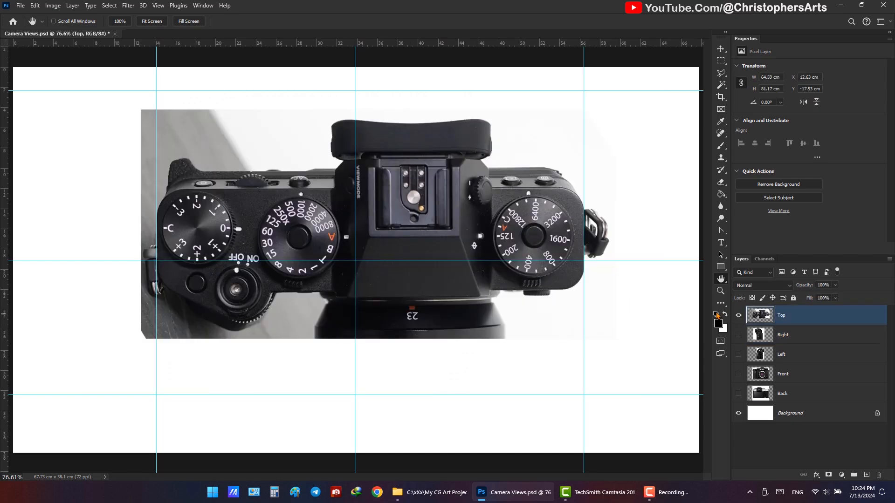
Step: Export the Top view as a 1920 × 1080 px JPG in folder 01, basing its name on the existing Top View file
click(21, 6)
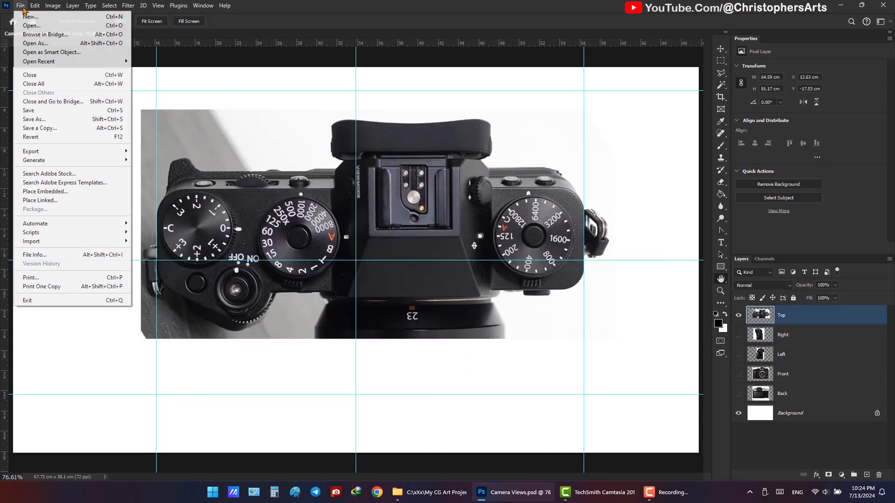
mouse_move(84, 155)
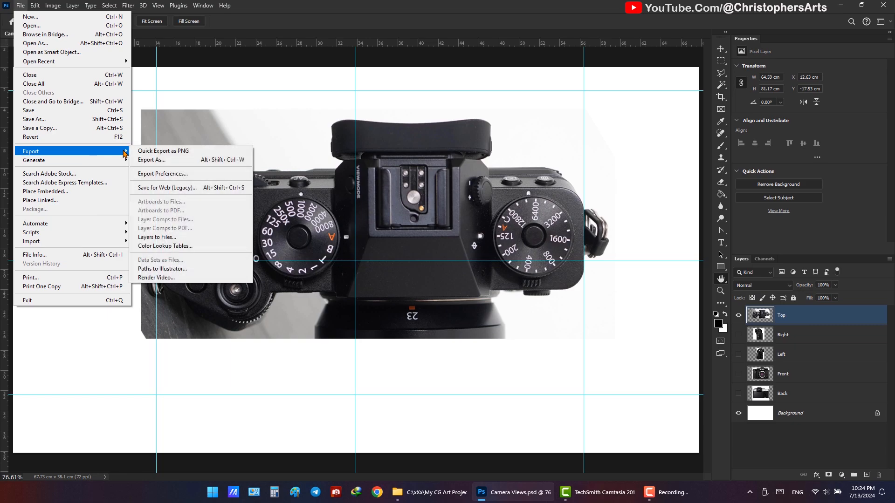
click(175, 160)
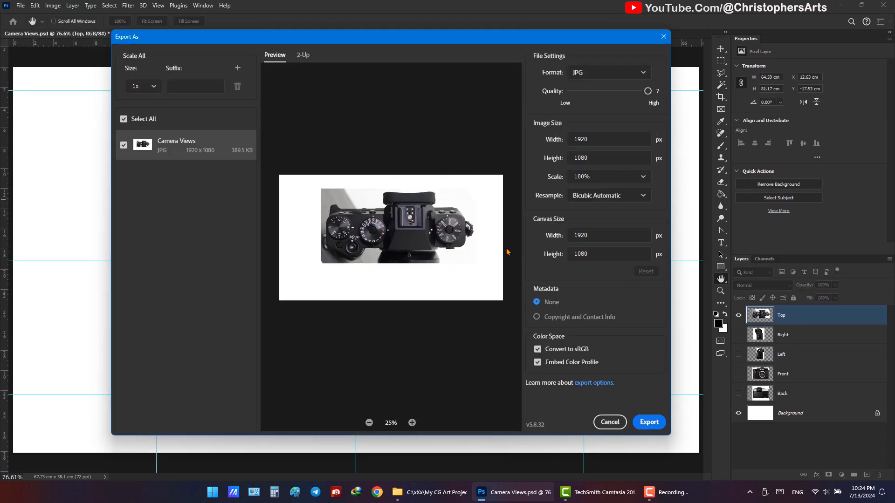
click(649, 422)
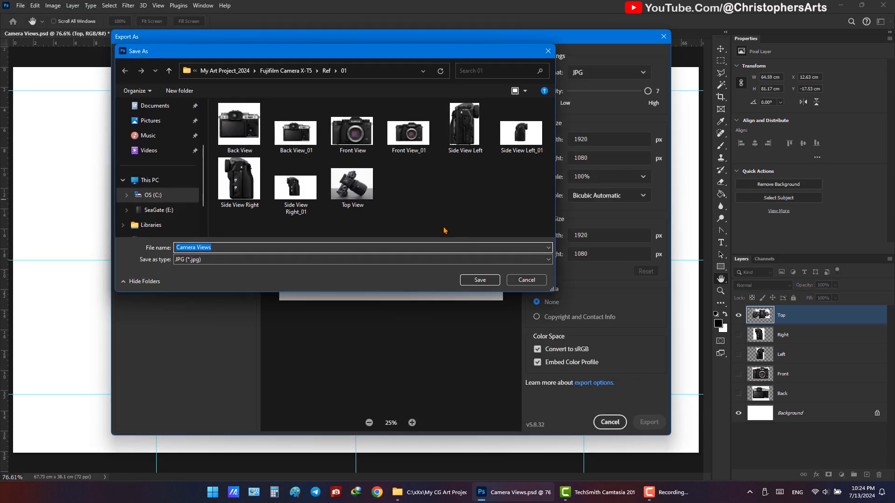
click(352, 205)
key(Return)
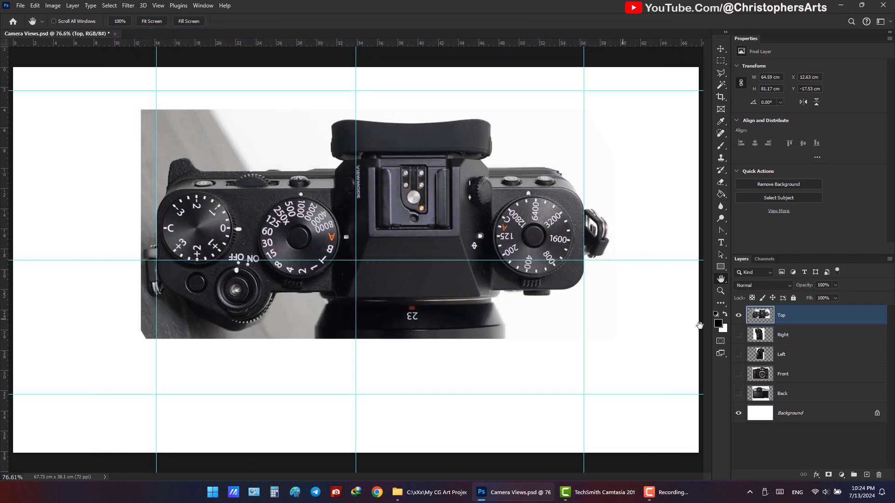
Step: Show the Right, Left, Front and Back layers again and save Camera Views.psd
click(739, 394)
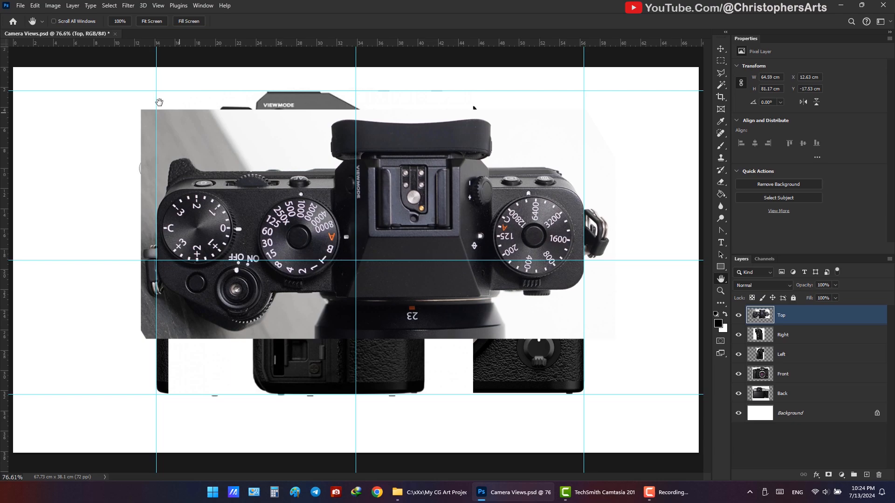
click(21, 5)
click(37, 110)
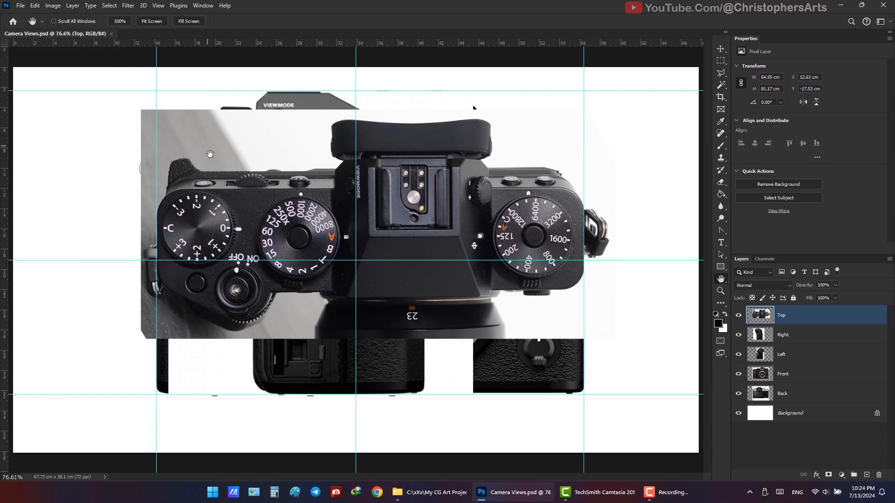
Step: Minimize the Photoshop window to return to the desktop
click(841, 5)
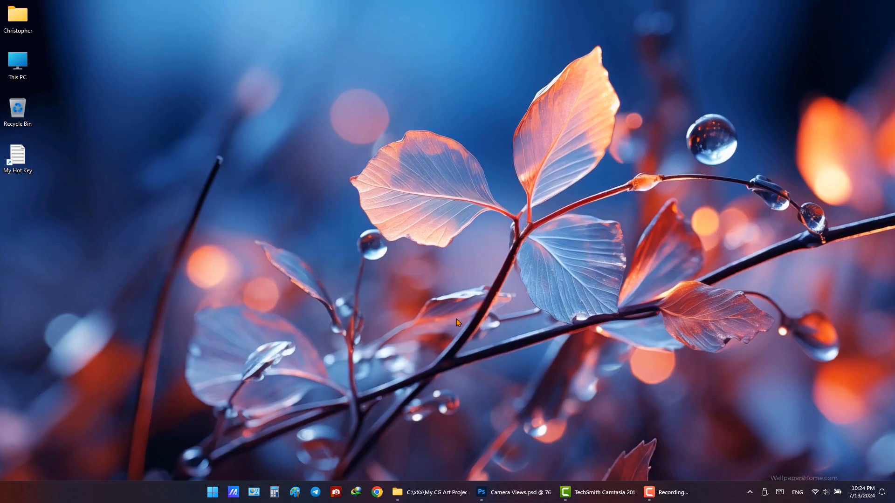
right_click(290, 148)
click(303, 186)
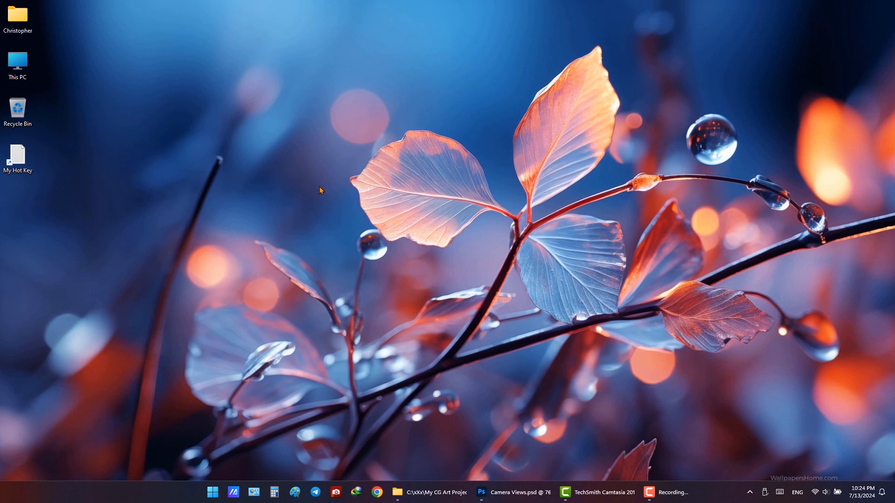